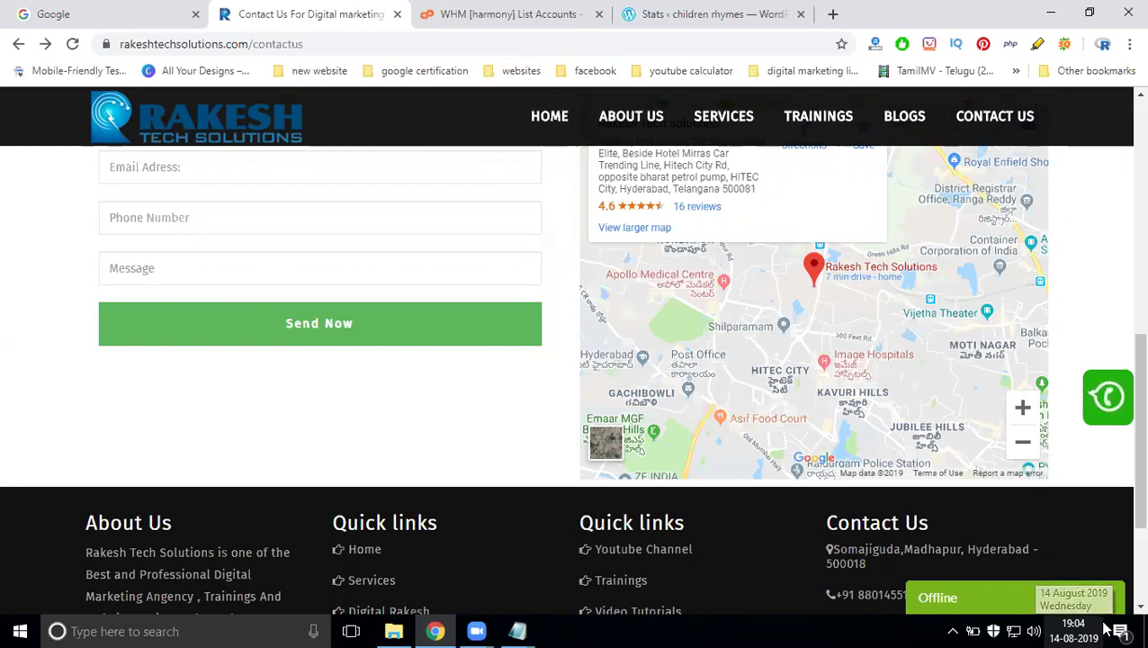
- Switch to the Rakesh Tech Solutions site in the WordPress.com site list and open its live site in a new tab
{"action": "left_click", "coordinate": [659, 11]}
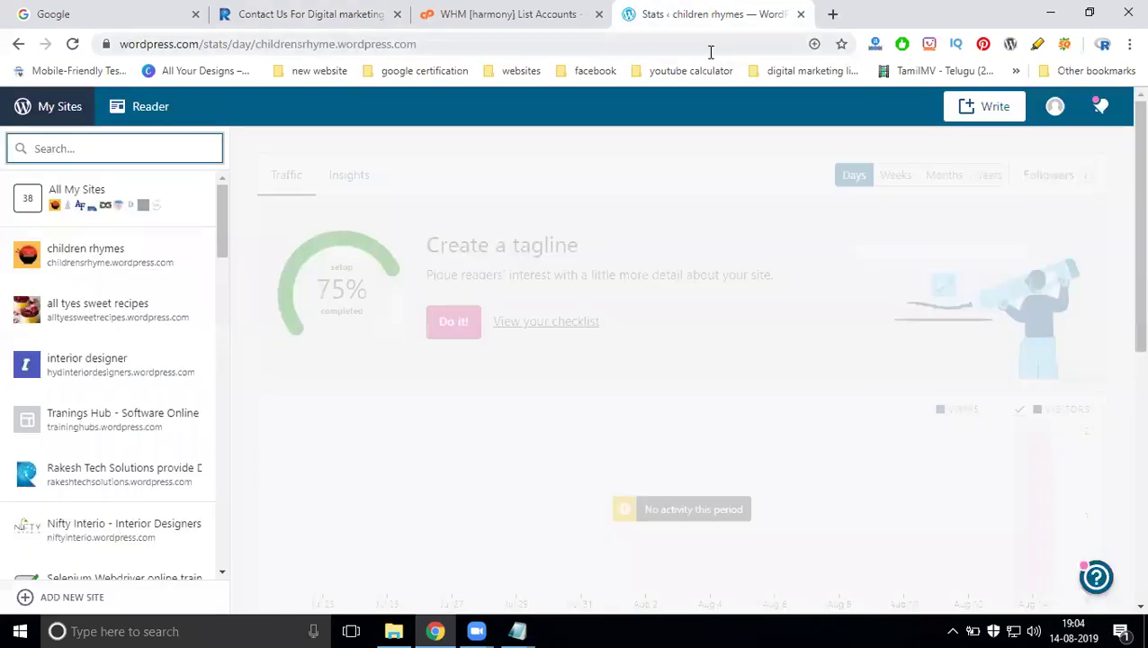
{"action": "scroll", "coordinate": [12, 300], "scroll_direction": "down", "scroll_amount": 2}
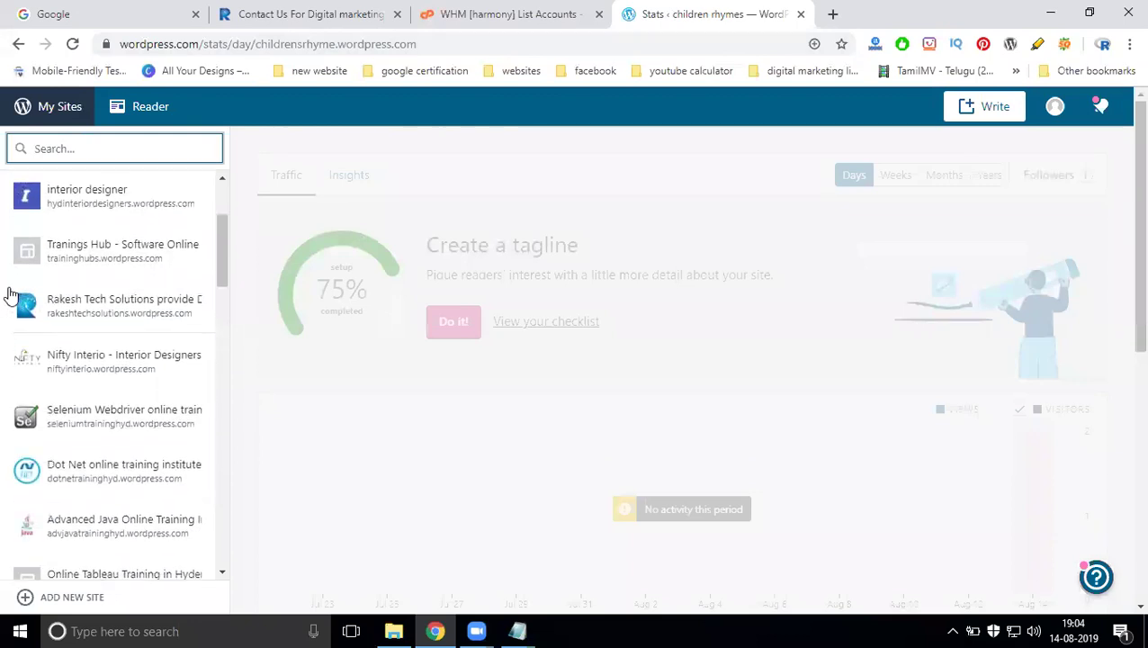
{"action": "left_click", "coordinate": [90, 306]}
{"action": "left_click", "coordinate": [114, 204]}
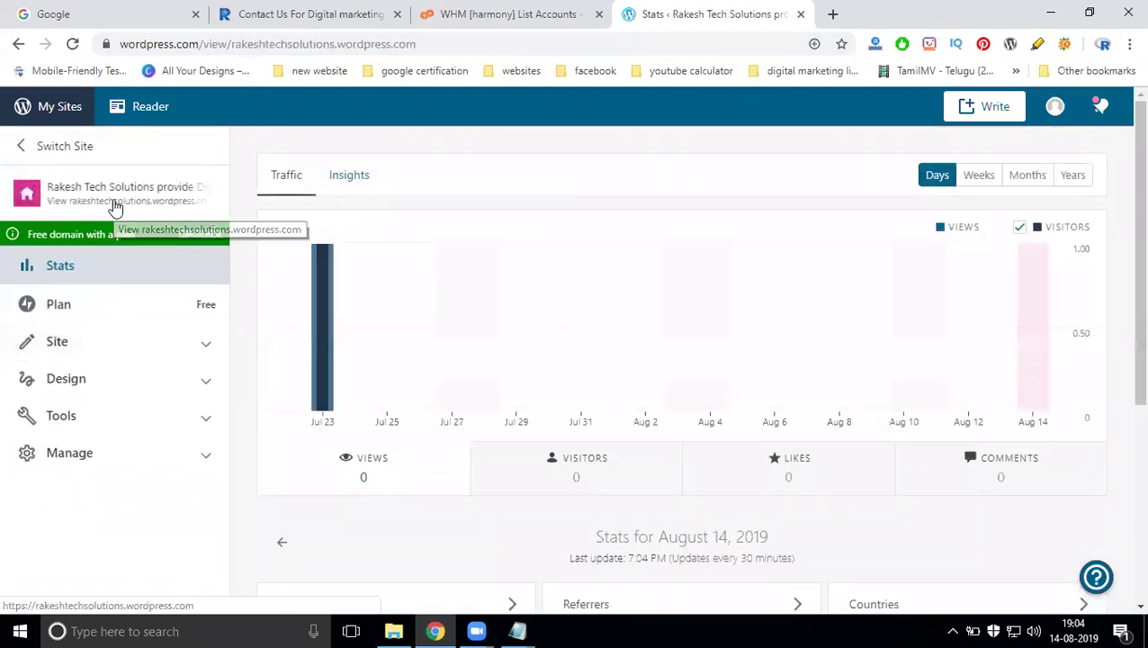
{"action": "left_click", "coordinate": [1076, 146]}
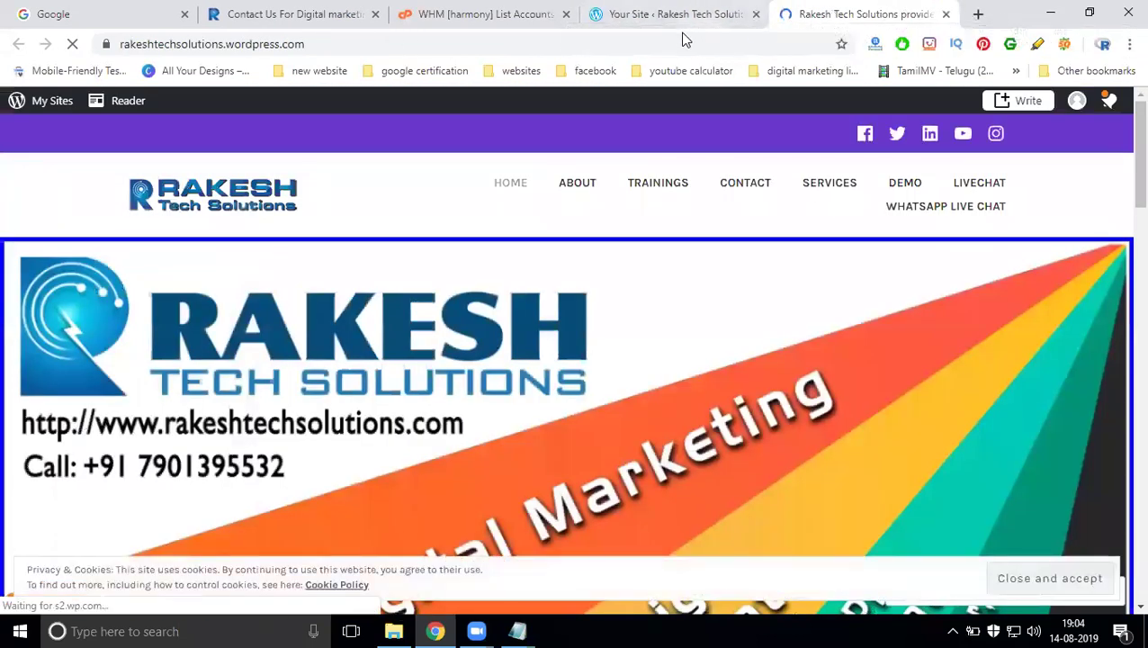
- Open the live site in a second new tab and load its /wp-admin dashboard there
{"action": "left_click", "coordinate": [629, 16]}
{"action": "left_click", "coordinate": [1057, 145]}
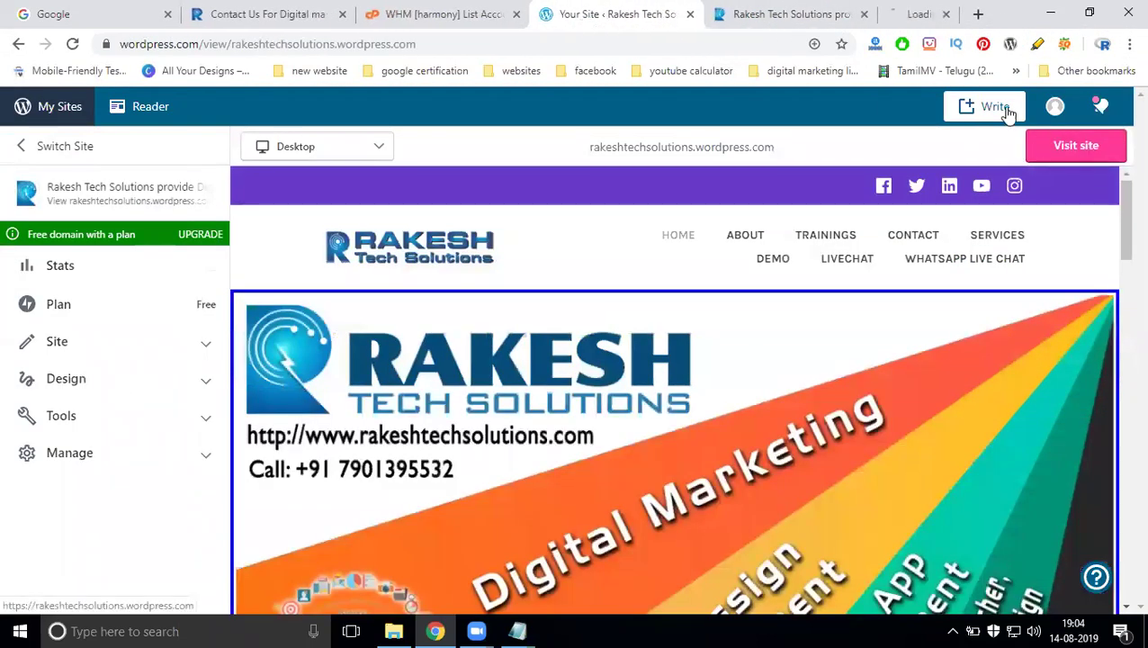
{"action": "left_click", "coordinate": [890, 13]}
{"action": "left_click", "coordinate": [514, 39]}
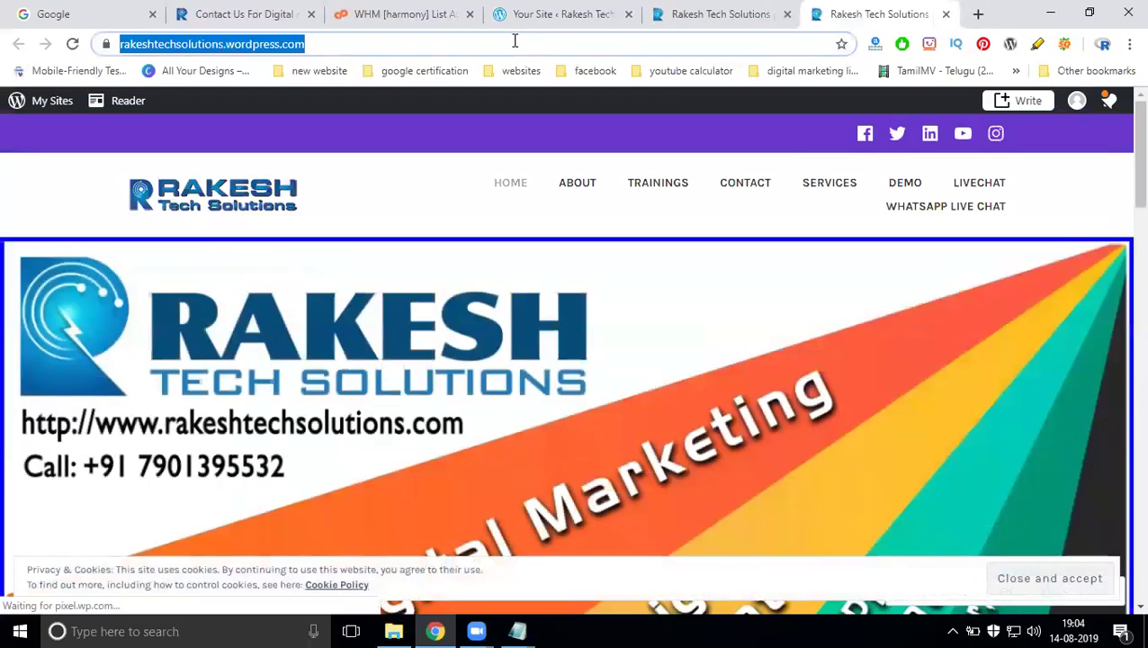
{"action": "left_click", "coordinate": [526, 48]}
{"action": "type", "text": "/wp-admin"}
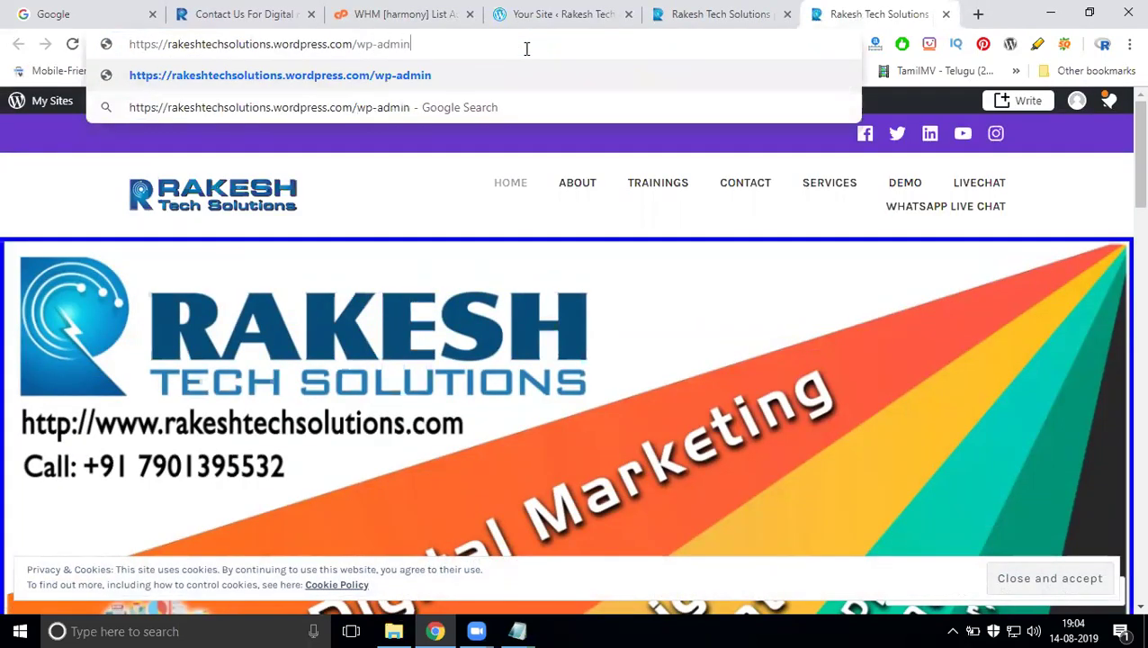
{"action": "key", "text": "Return"}
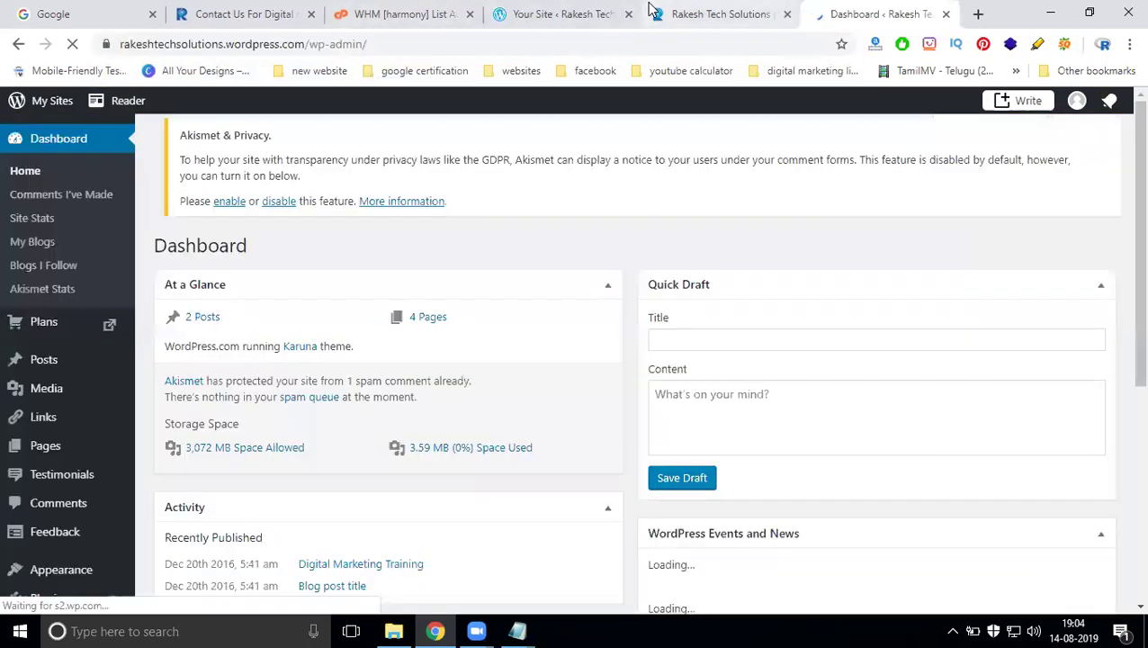
- Examine the live site's Contact page from the contact form down to the area below it
{"action": "left_click", "coordinate": [657, 20]}
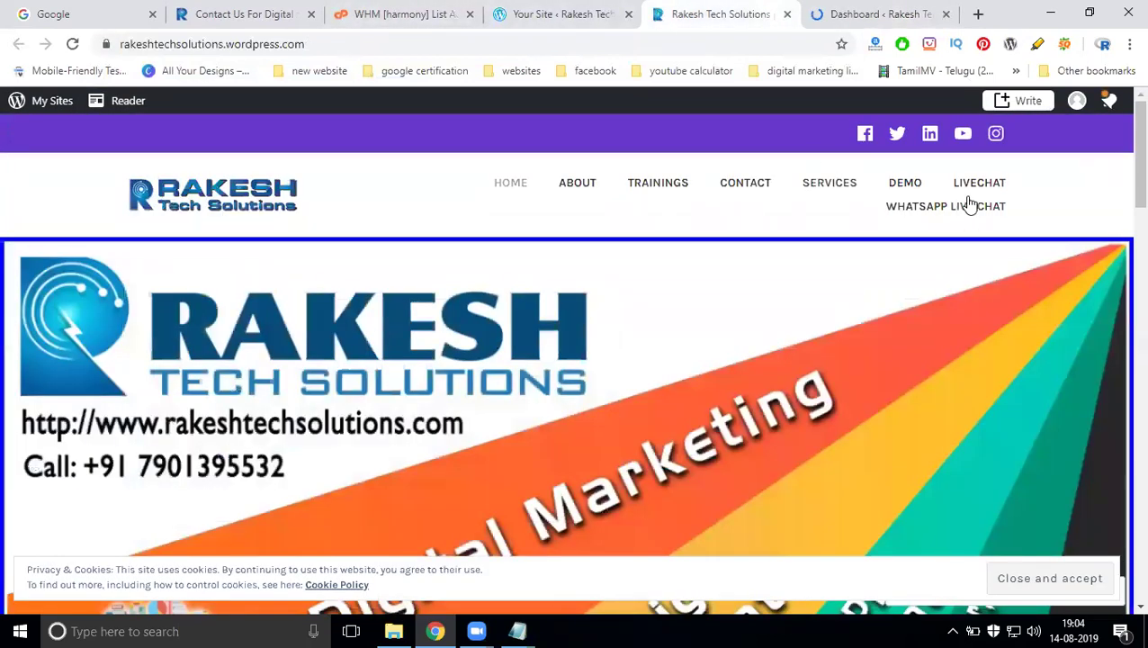
{"action": "left_click", "coordinate": [730, 189]}
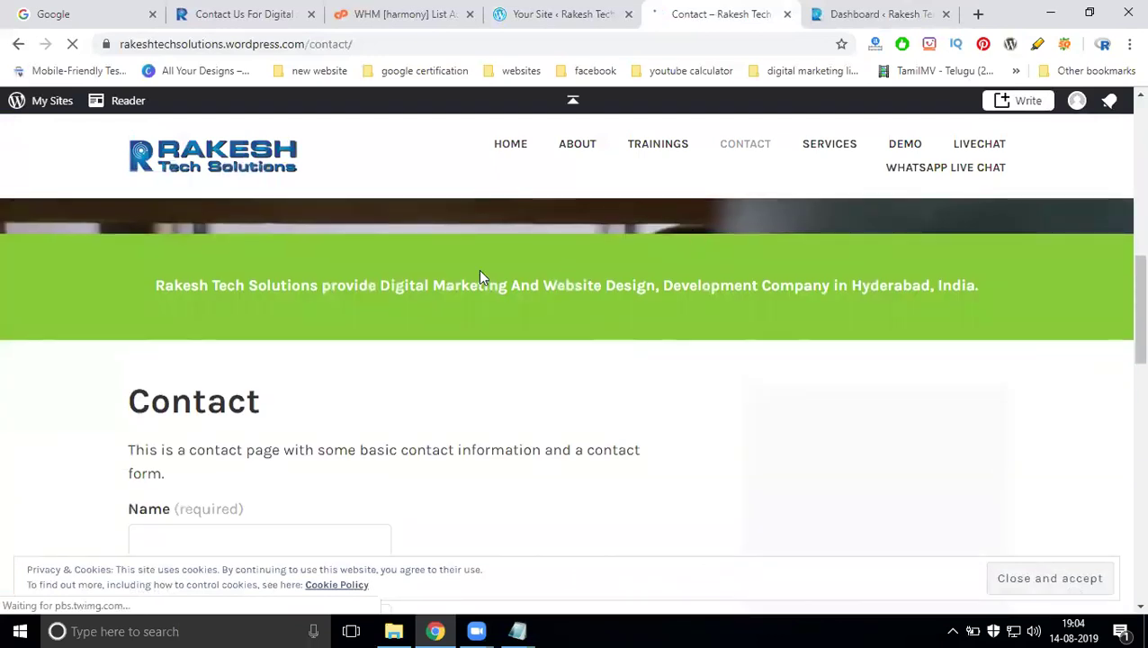
{"action": "scroll", "coordinate": [477, 277], "scroll_direction": "down", "scroll_amount": 10}
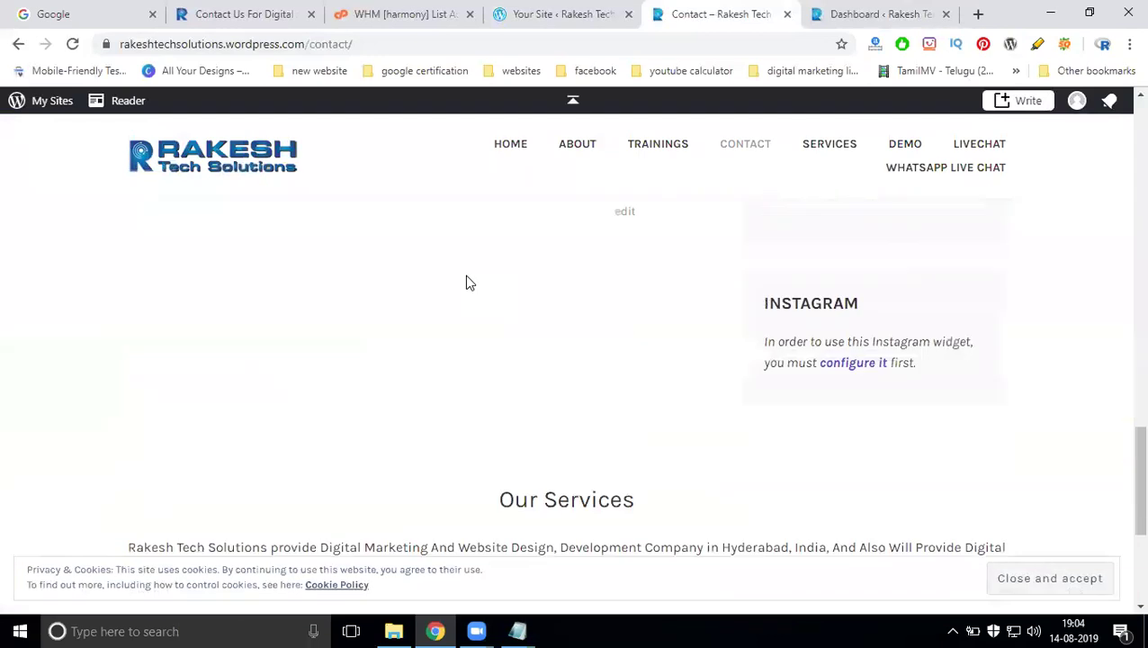
{"action": "scroll", "coordinate": [464, 274], "scroll_direction": "up", "scroll_amount": 7}
{"action": "scroll", "coordinate": [464, 274], "scroll_direction": "down", "scroll_amount": 5}
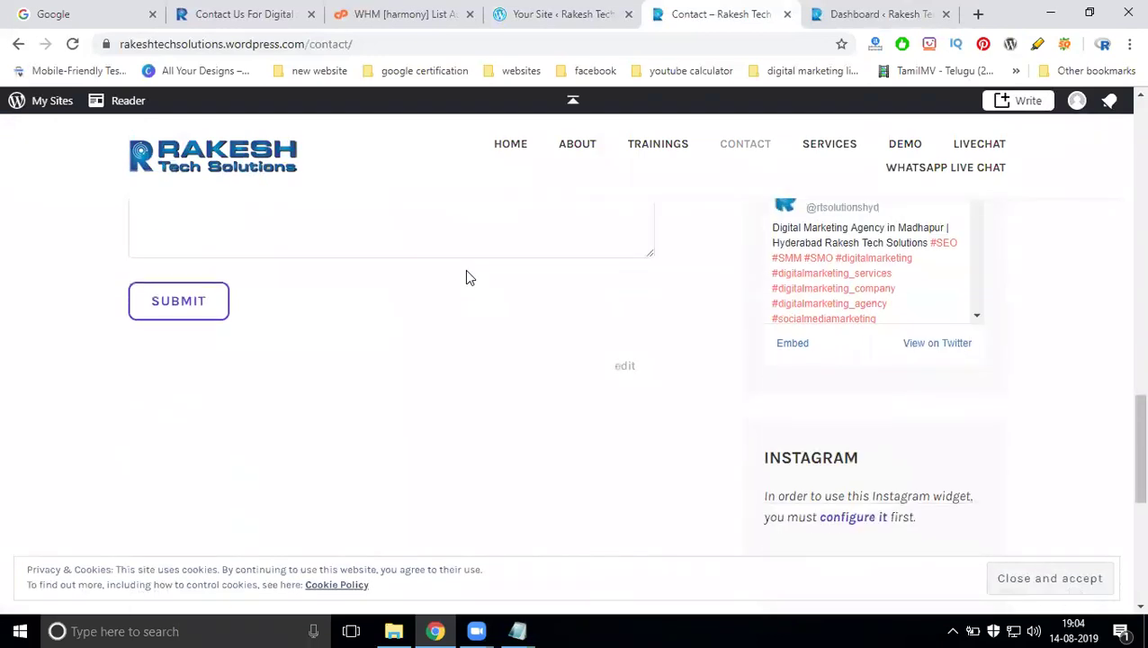
{"action": "scroll", "coordinate": [466, 277], "scroll_direction": "down", "scroll_amount": 5}
{"action": "scroll", "coordinate": [466, 277], "scroll_direction": "up", "scroll_amount": 4}
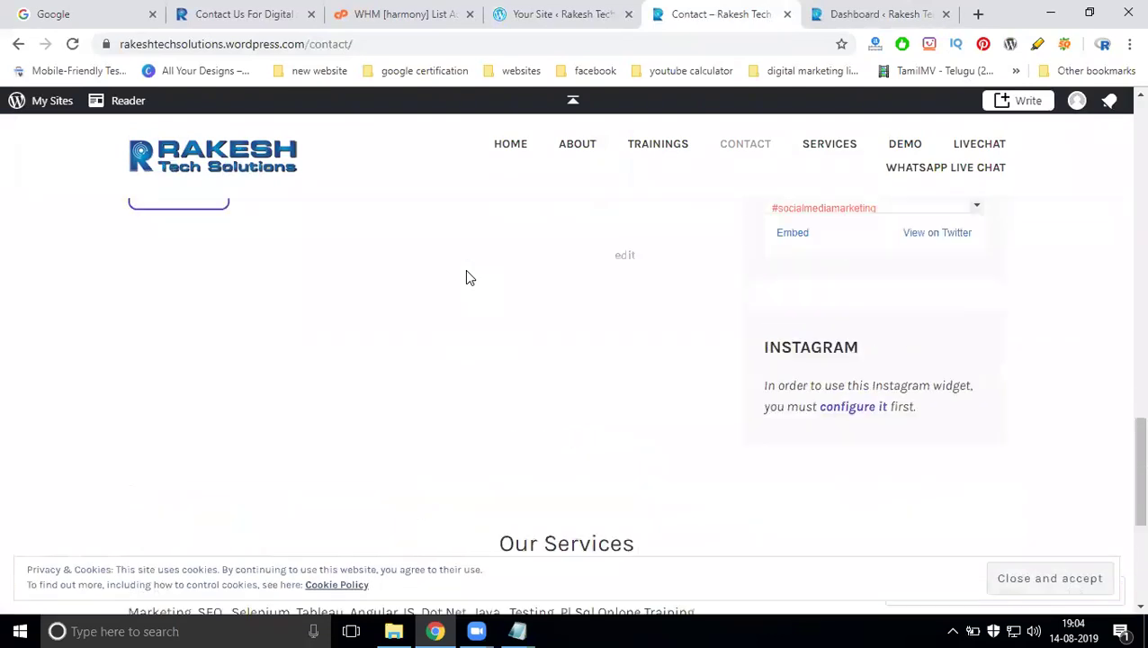
{"action": "scroll", "coordinate": [466, 277], "scroll_direction": "up", "scroll_amount": 2}
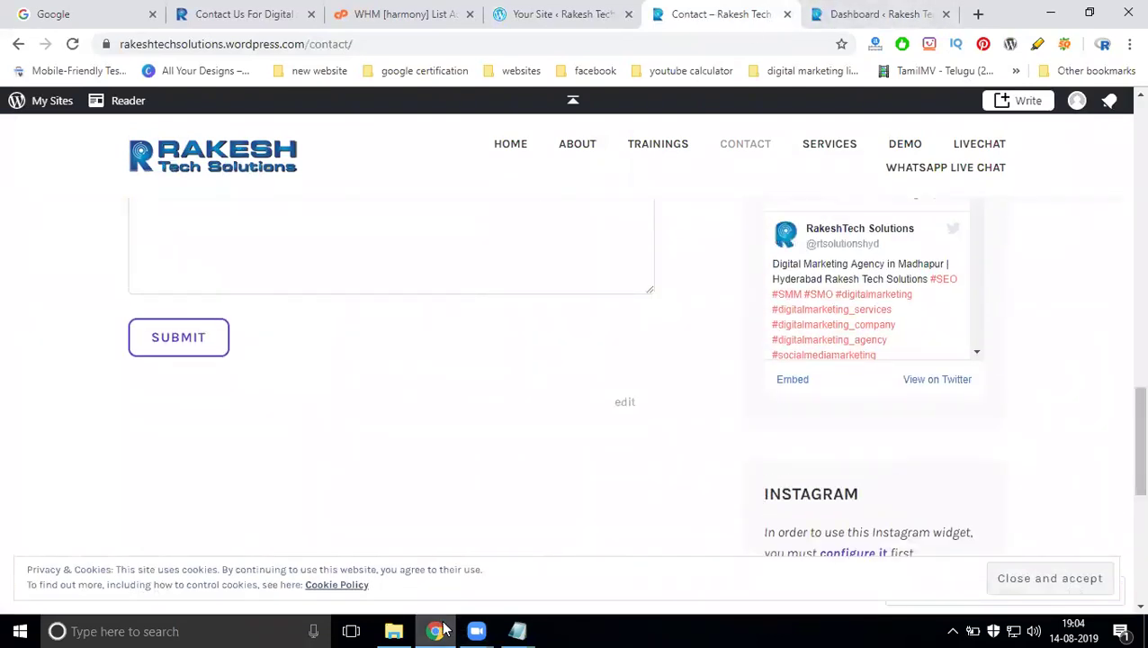
- Open a new incognito window and load google.com in it
{"action": "left_click", "coordinate": [1129, 43]}
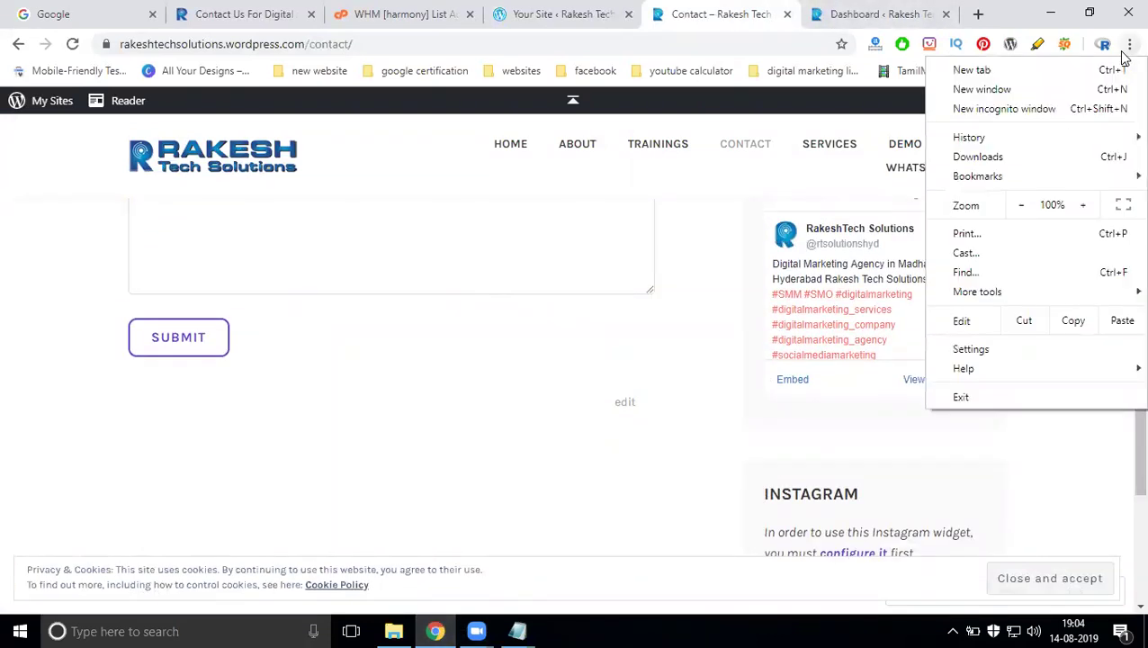
{"action": "left_click", "coordinate": [1061, 109]}
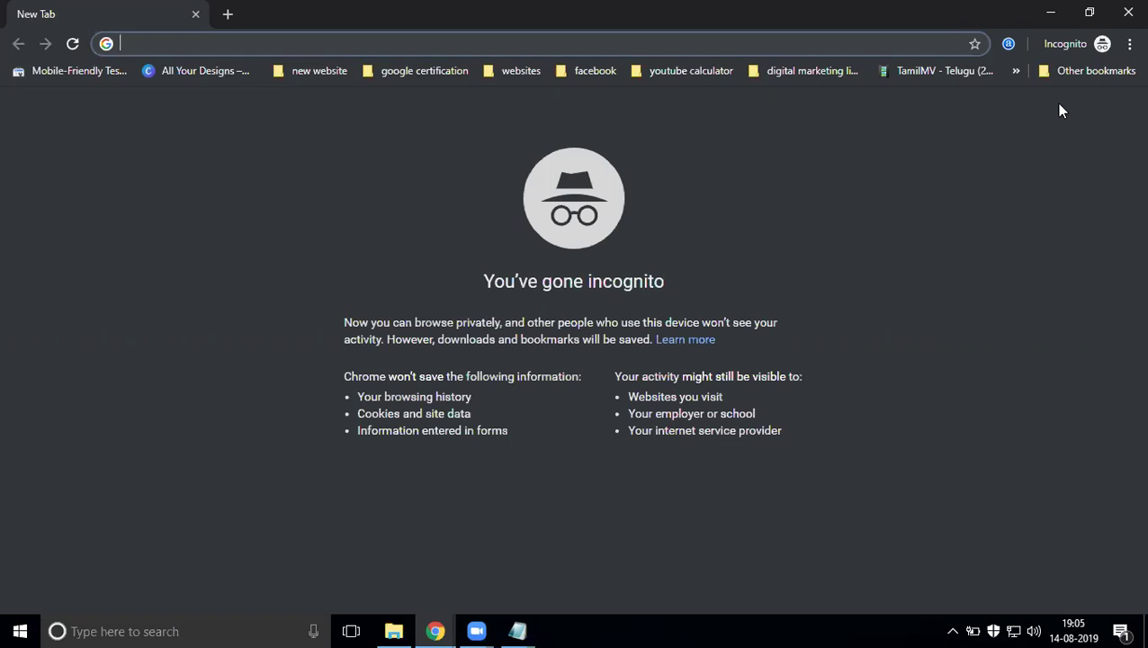
{"action": "type", "text": "g"}
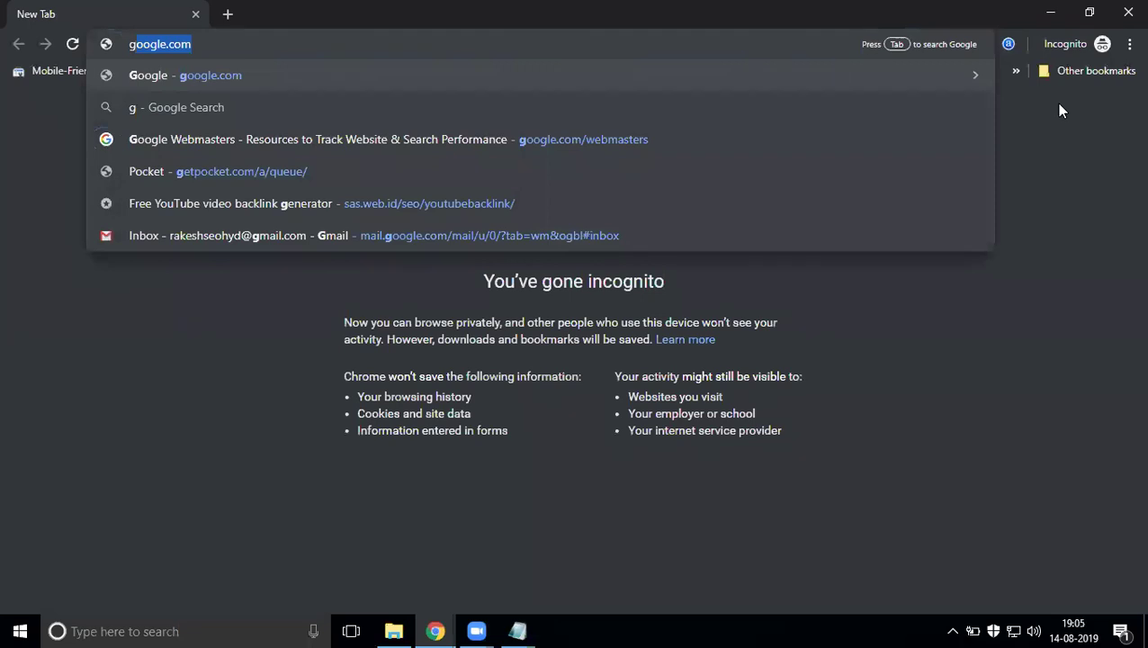
{"action": "key", "text": "Return"}
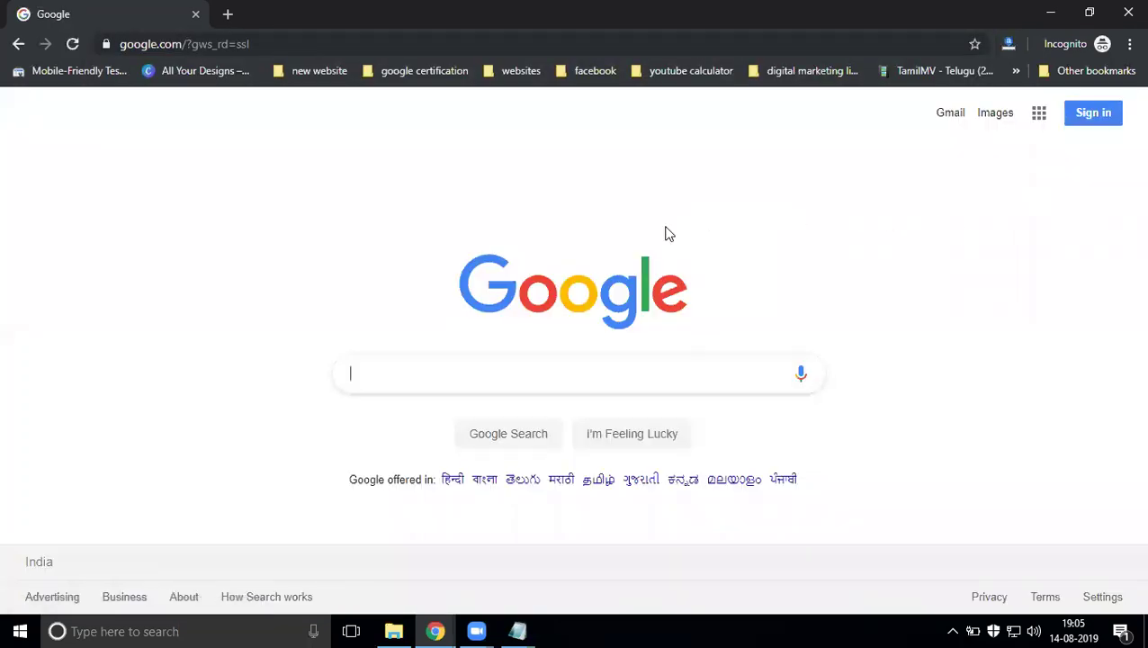
- Search Google for "rakesh tech solutions" and show the business in Google Maps
{"action": "type", "text": "rakesh "}
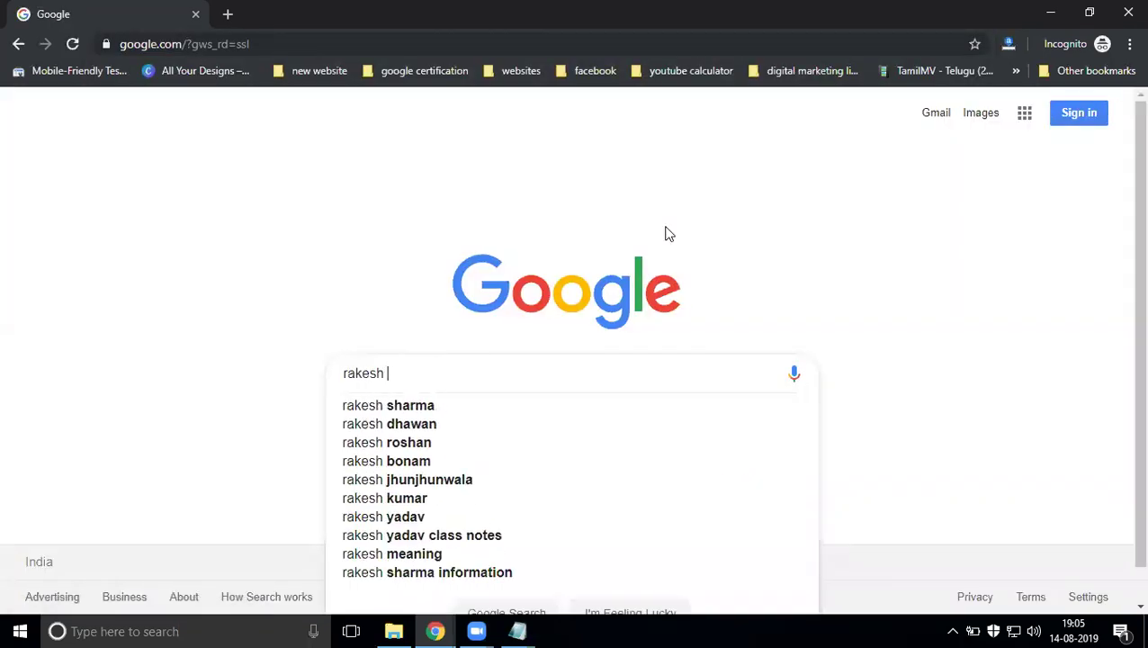
{"action": "type", "text": "tech solut"}
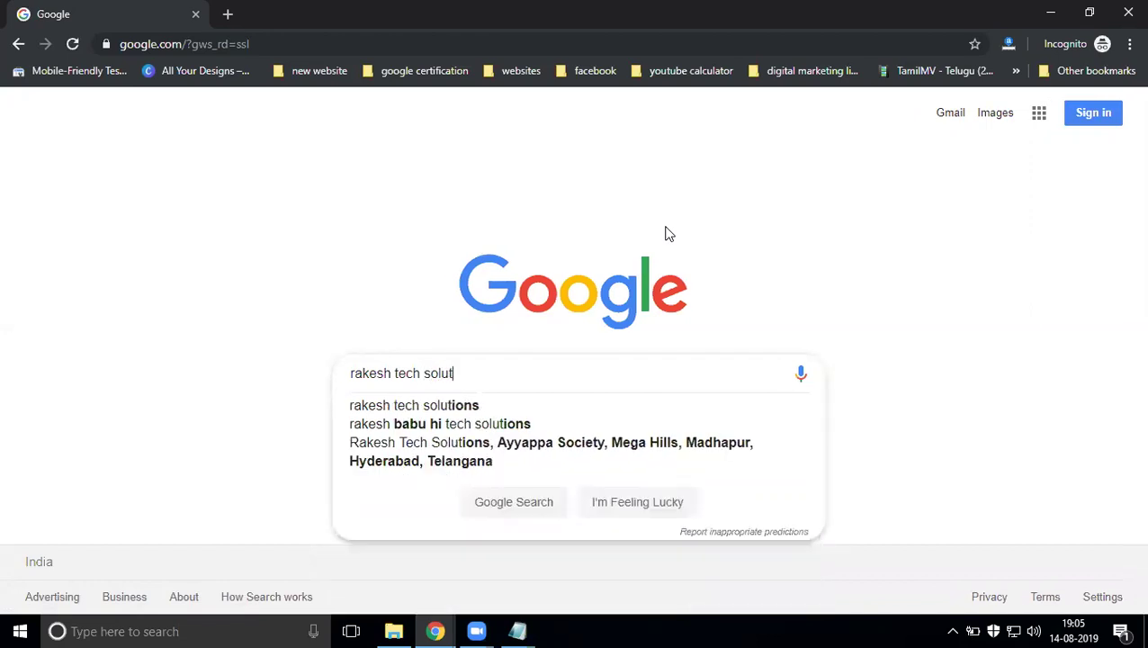
{"action": "type", "text": "ions"}
{"action": "key", "text": "Return"}
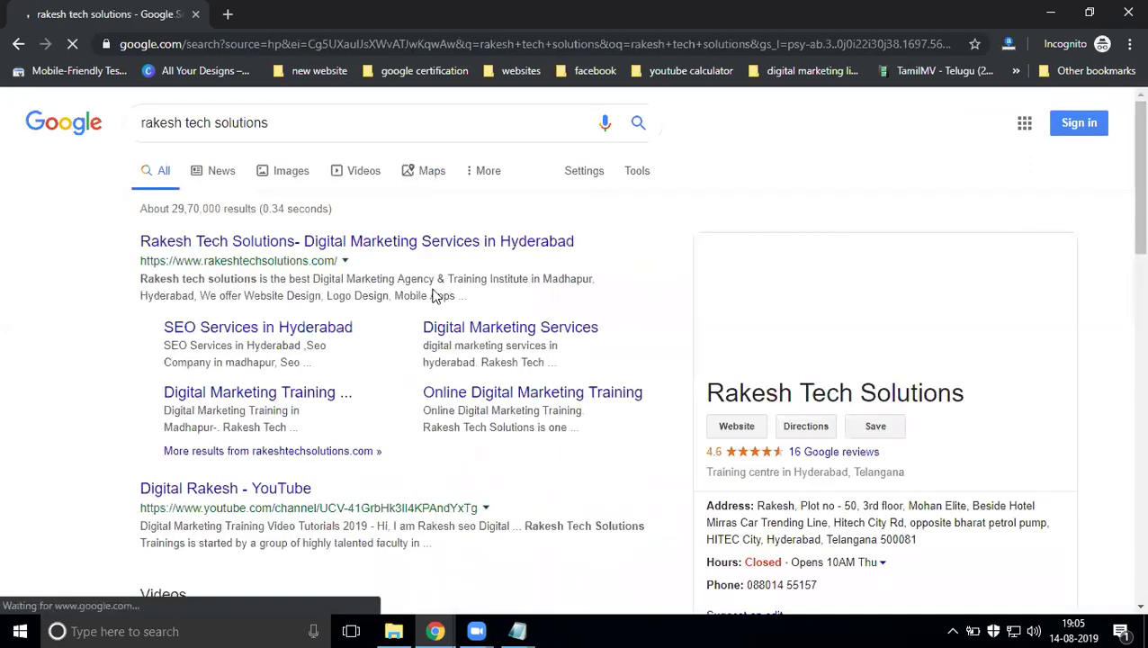
{"action": "left_click", "coordinate": [417, 170]}
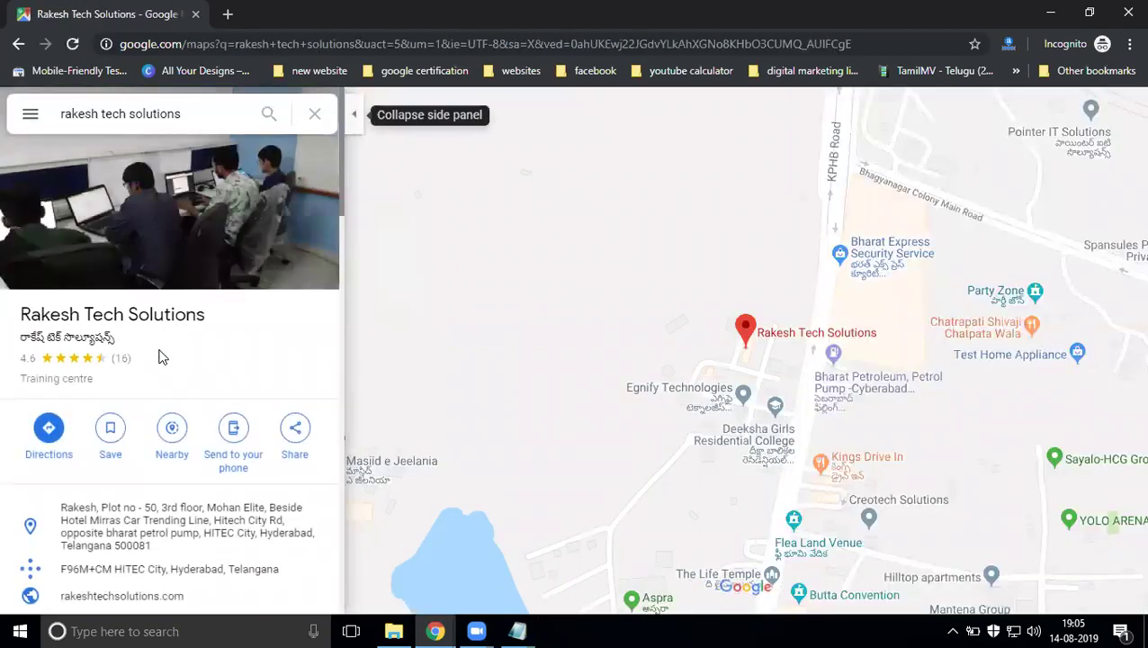
- Get the medium-size HTML embed code for the business's map from its sharing options and copy it
{"action": "left_click", "coordinate": [293, 431]}
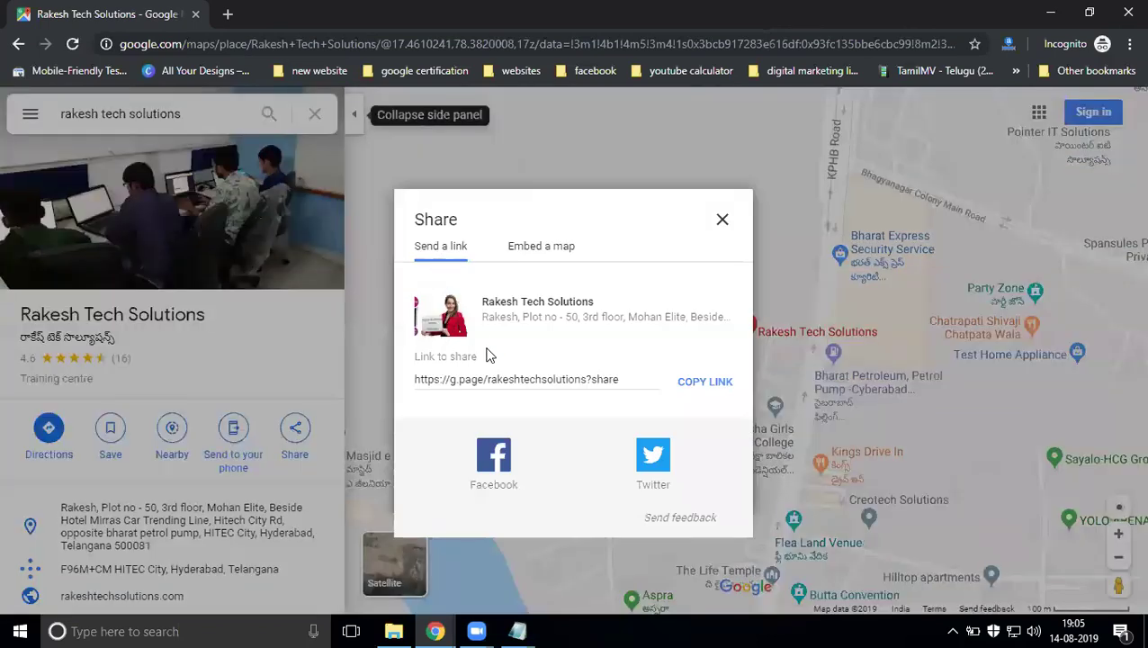
{"action": "left_click", "coordinate": [544, 247]}
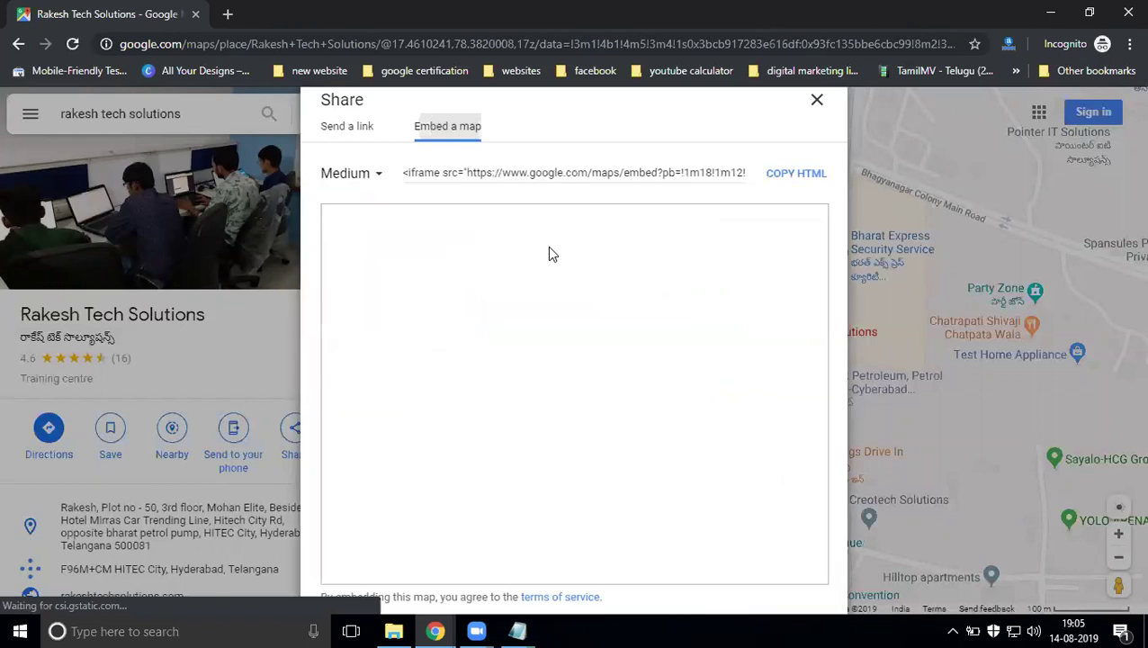
{"action": "left_click", "coordinate": [512, 172]}
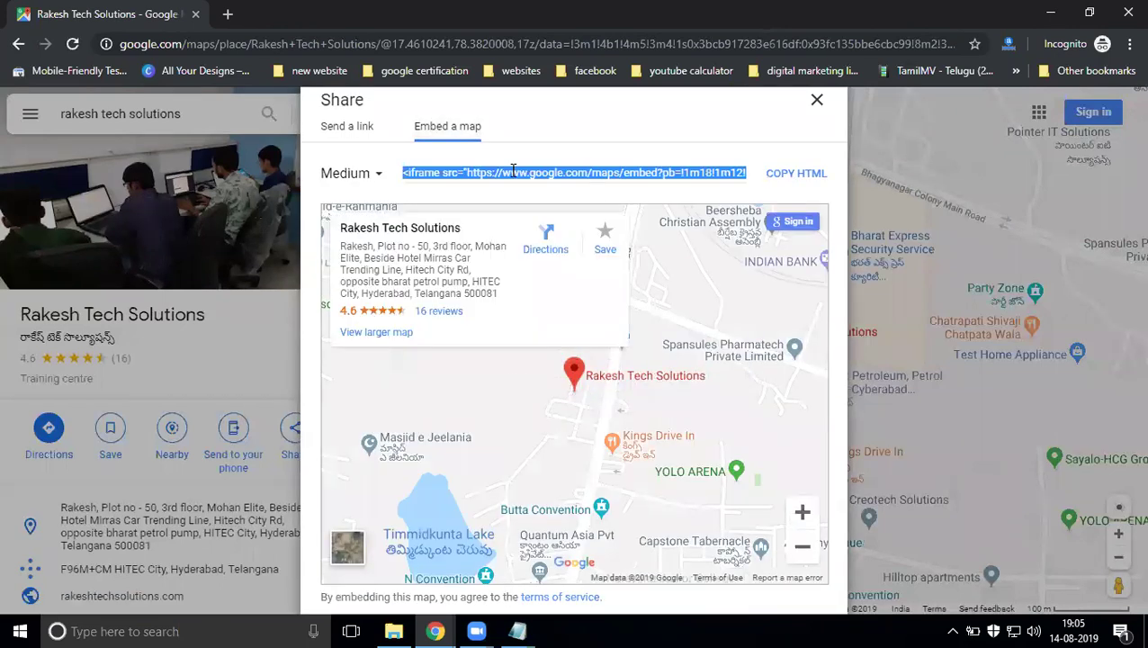
- Return to the WordPress dashboard in the regular browser window and open the Contact page for editing
{"action": "left_click", "coordinate": [435, 631]}
{"action": "left_click", "coordinate": [367, 586]}
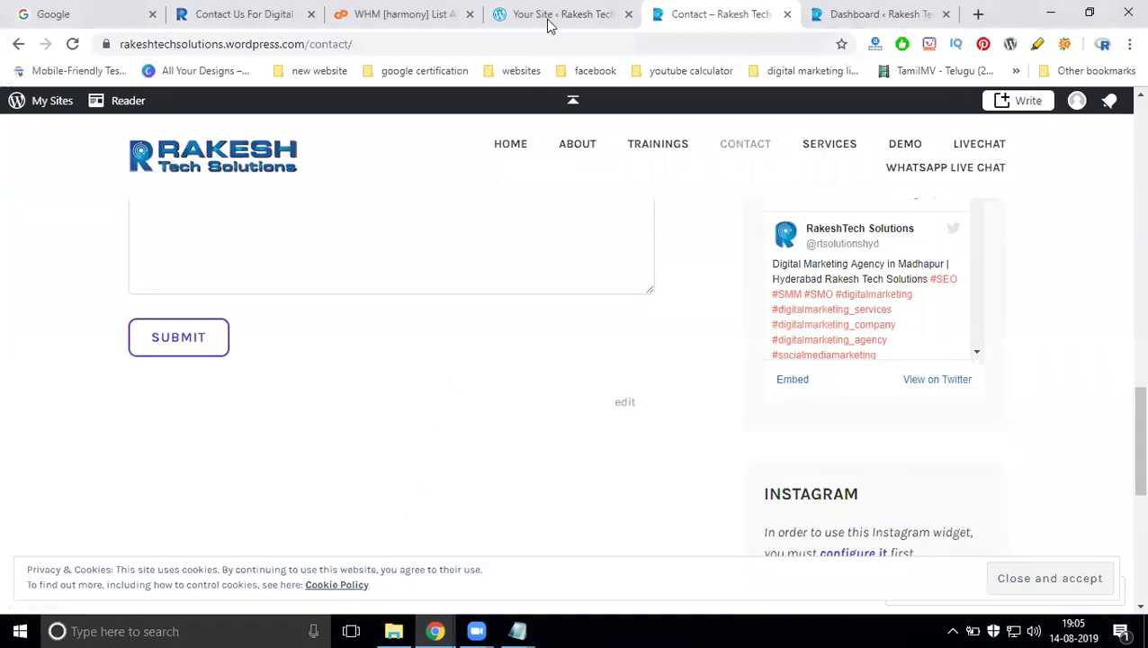
{"action": "left_click", "coordinate": [815, 15]}
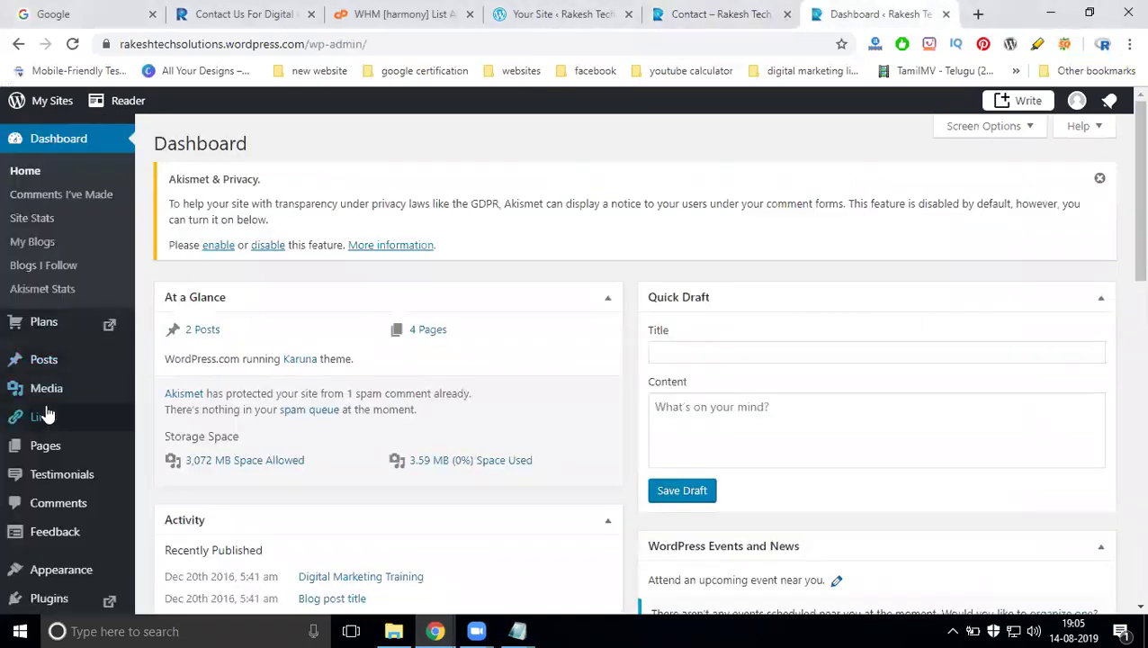
{"action": "left_click", "coordinate": [43, 446]}
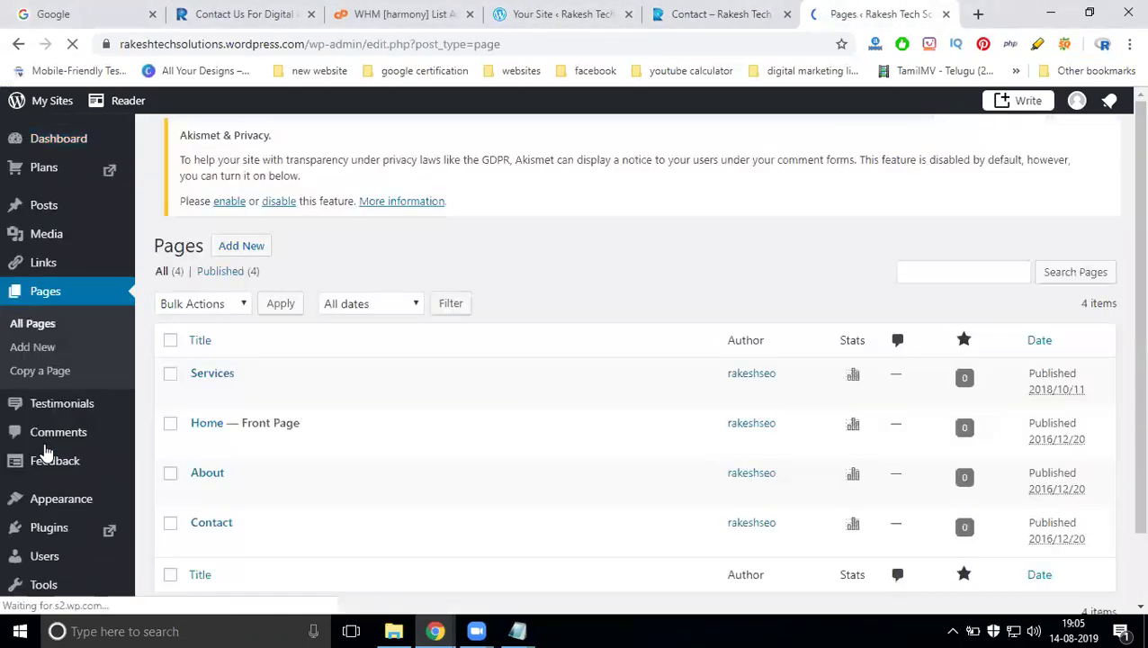
{"action": "scroll", "coordinate": [205, 423], "scroll_direction": "down", "scroll_amount": 1}
{"action": "left_click", "coordinate": [200, 462]}
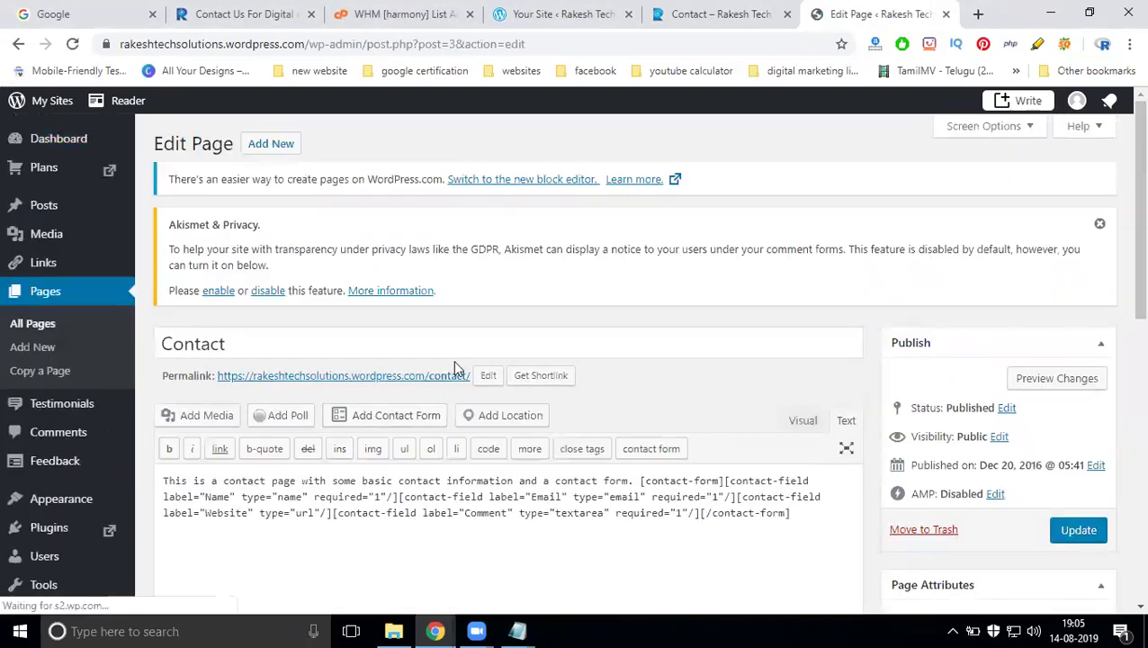
- Paste the Google Maps iframe code below the contact form shortcode in the Contact page's text-mode editor
{"action": "scroll", "coordinate": [634, 354], "scroll_direction": "down", "scroll_amount": 3}
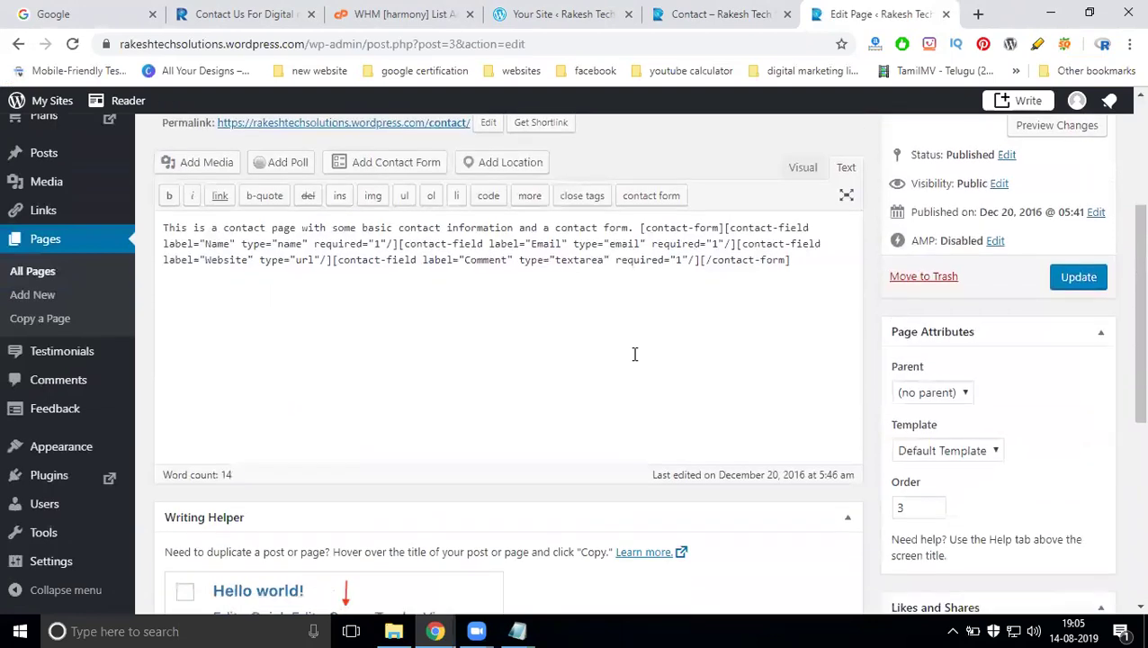
{"action": "scroll", "coordinate": [629, 358], "scroll_direction": "up", "scroll_amount": 1}
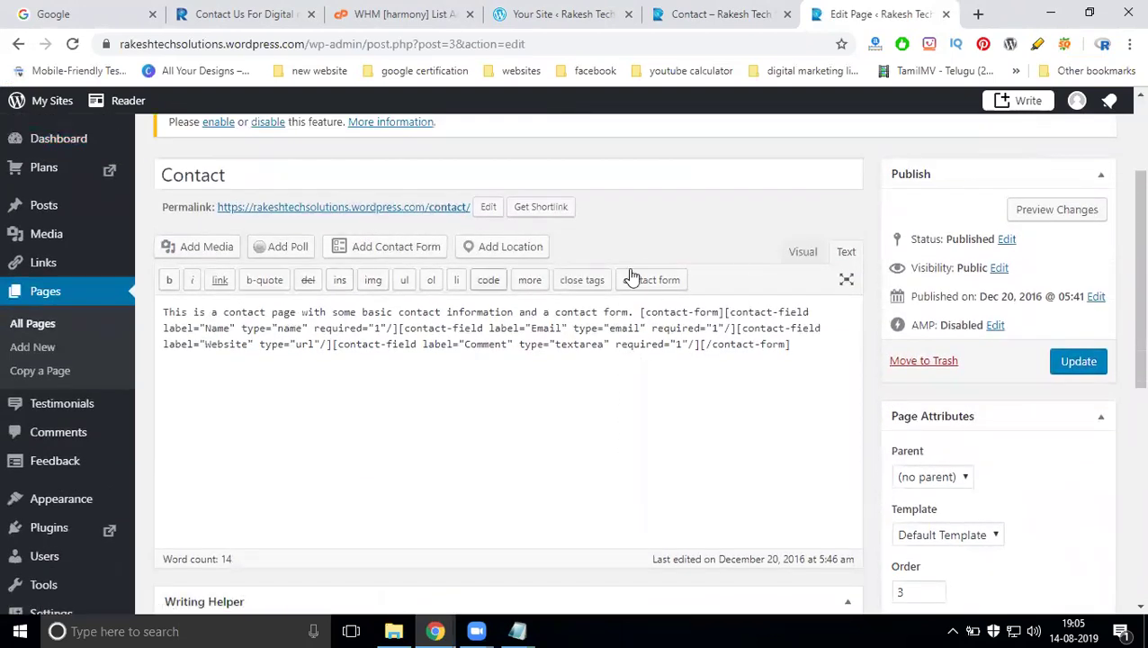
{"action": "left_click", "coordinate": [796, 255]}
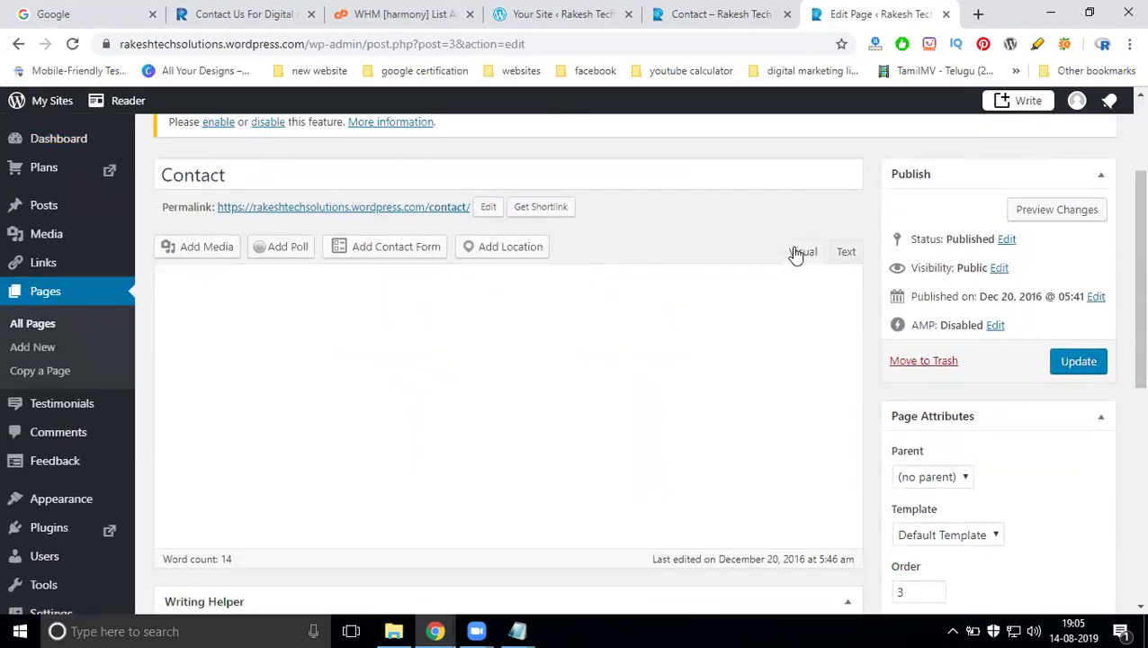
{"action": "left_click", "coordinate": [855, 253]}
{"action": "left_click", "coordinate": [805, 254]}
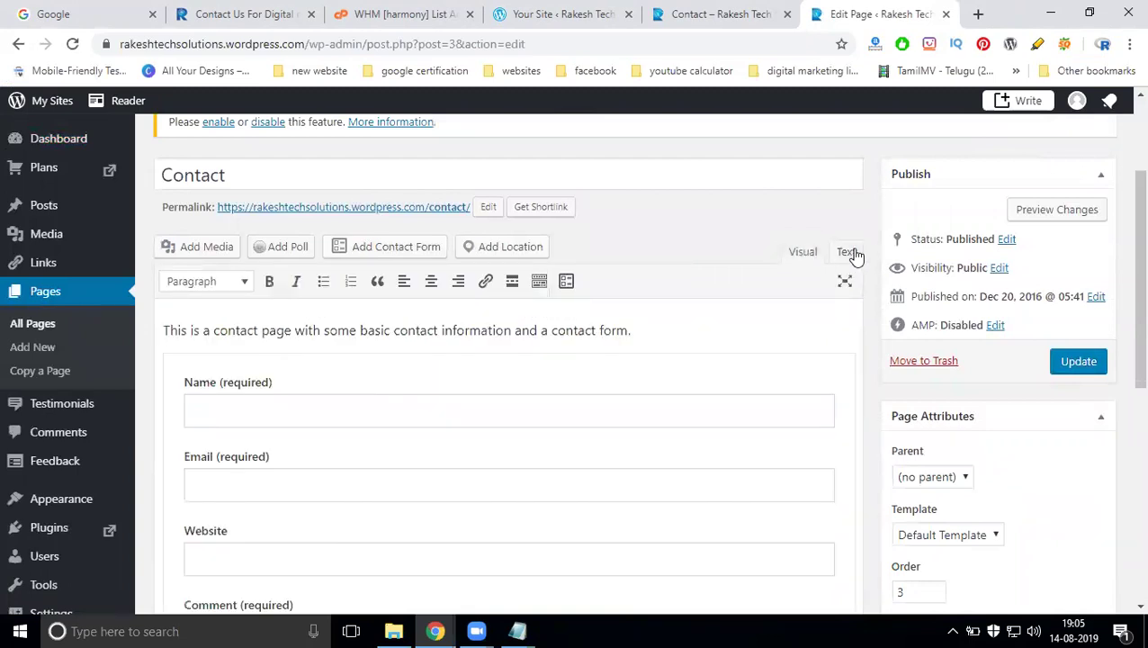
{"action": "left_click", "coordinate": [850, 253]}
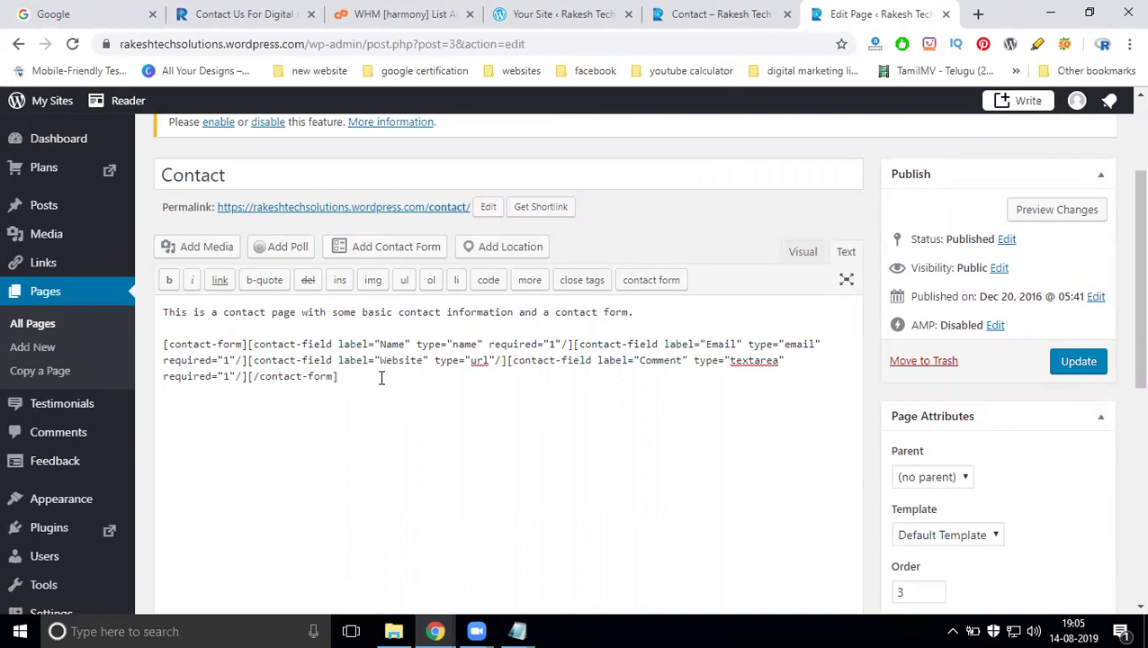
{"action": "key", "text": "ctrl+v"}
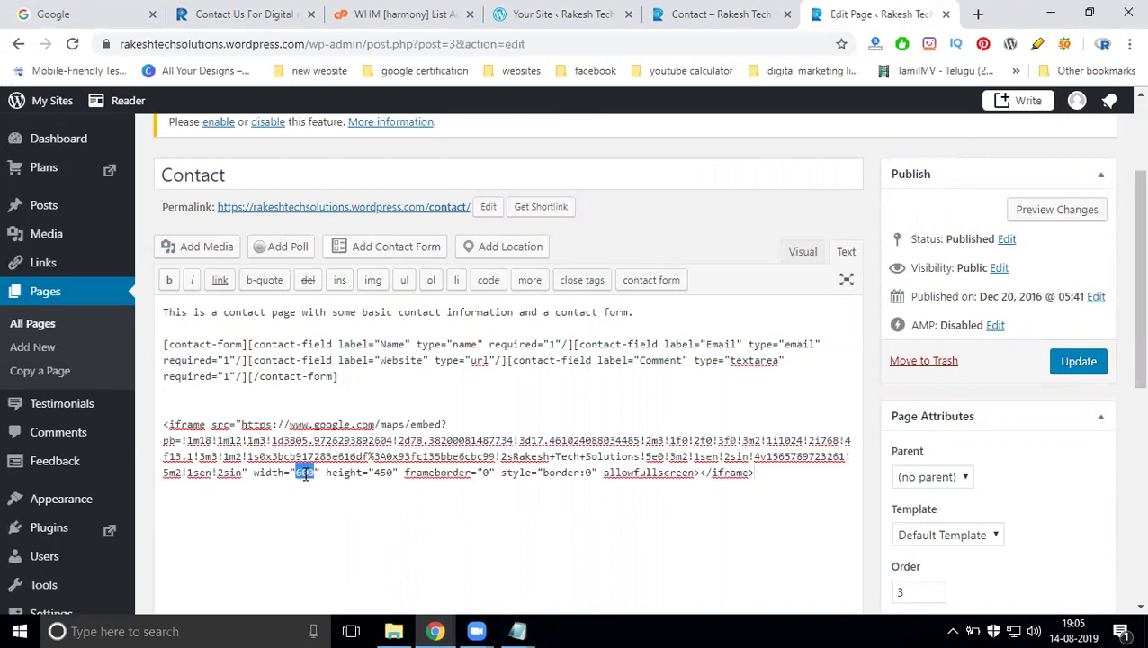
- Switch the Contact page's editor to visual mode and update the page
{"action": "type", "text": "100"}
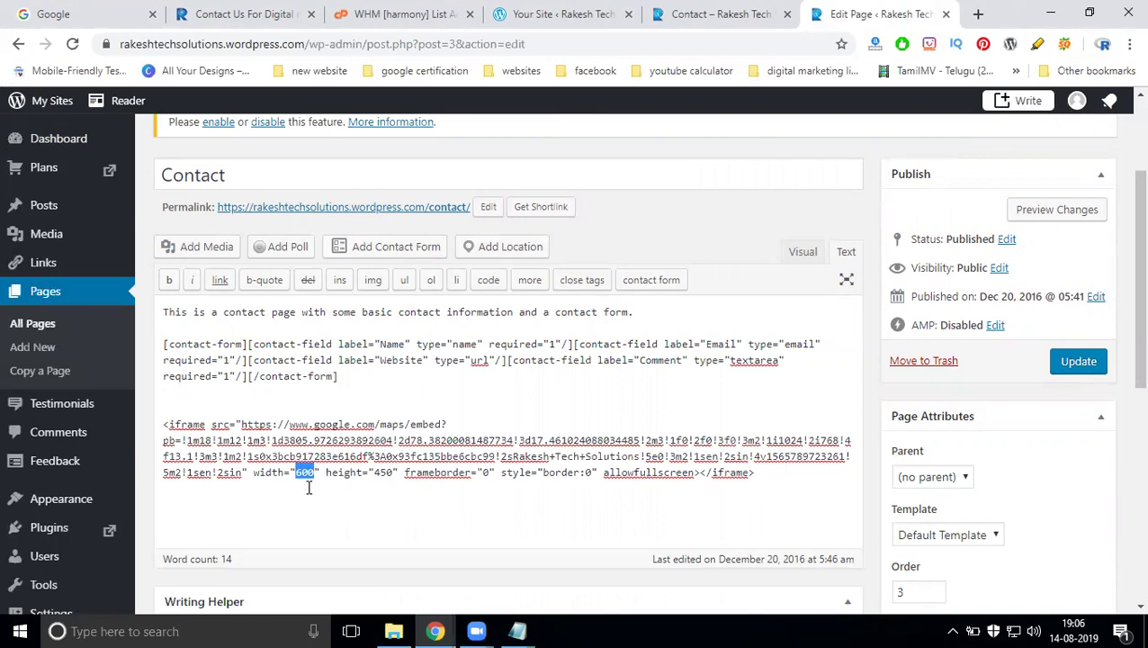
{"action": "left_click", "coordinate": [805, 251]}
{"action": "left_click", "coordinate": [1084, 365]}
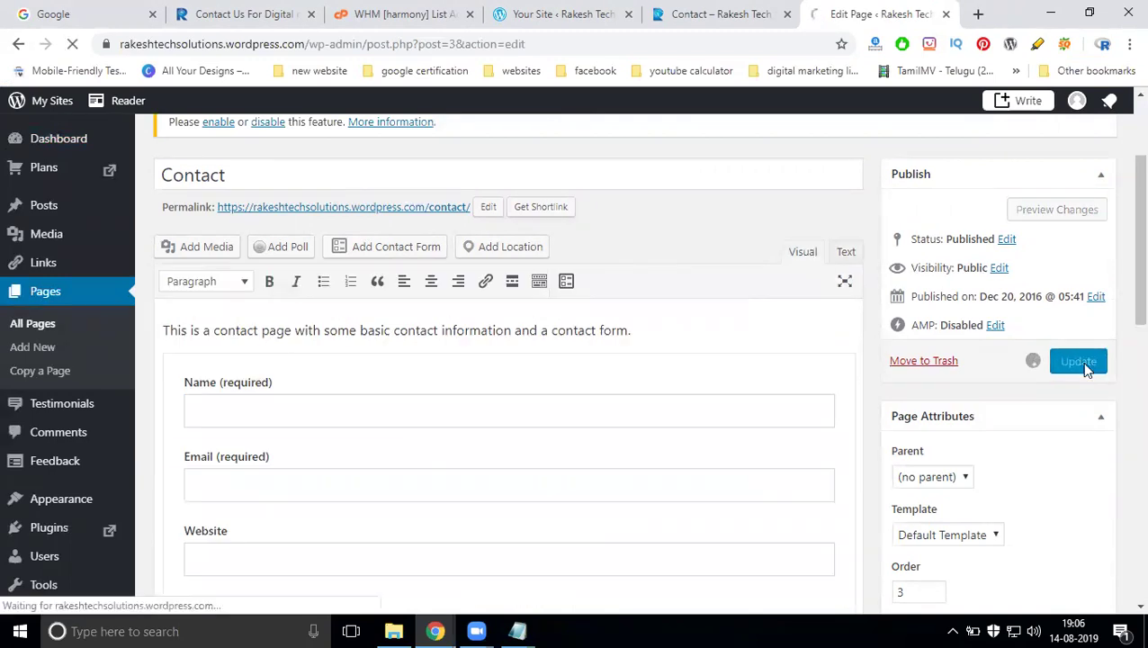
- Reload the published Contact page and check below the contact form for the map
{"action": "left_click", "coordinate": [710, 14]}
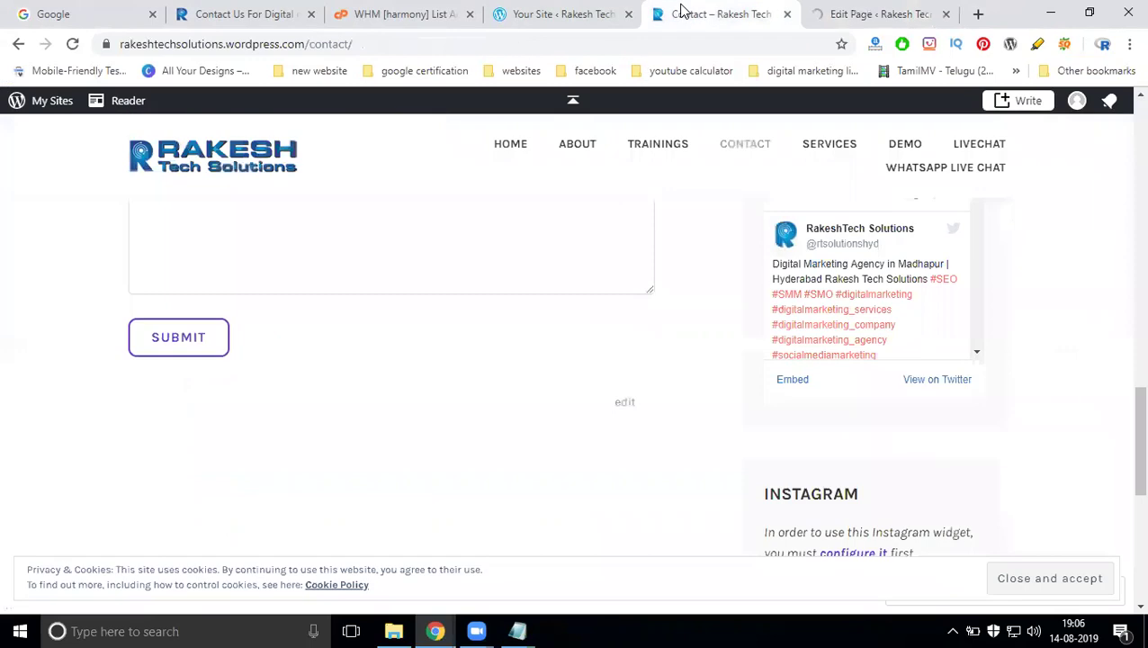
{"action": "left_click", "coordinate": [75, 45]}
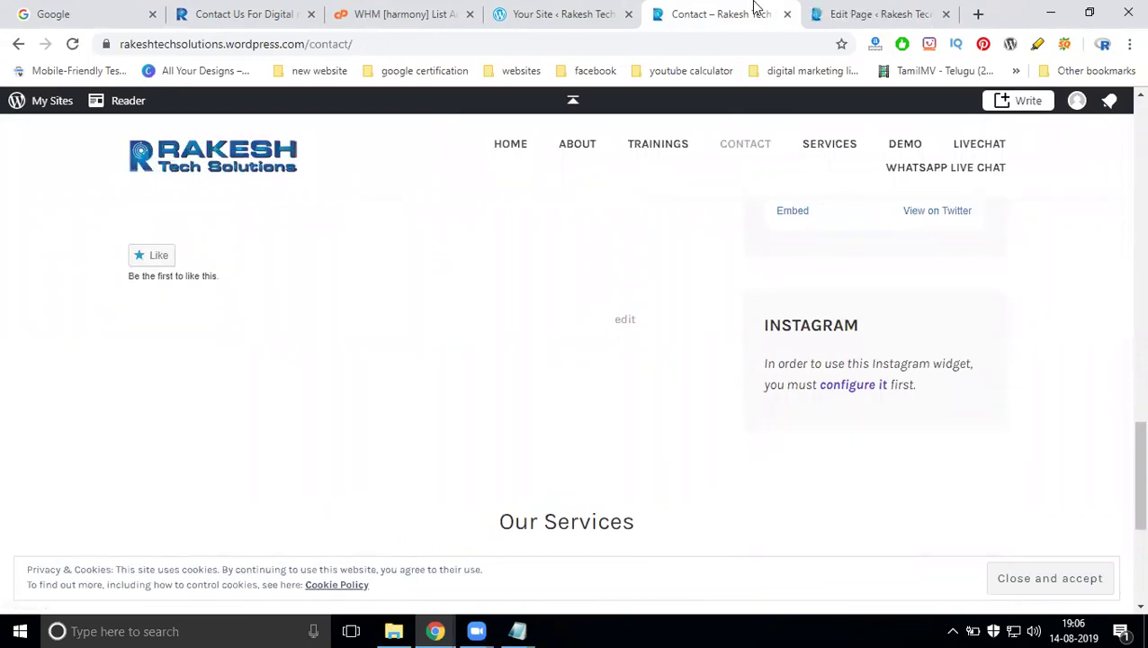
{"action": "left_click", "coordinate": [846, 11]}
{"action": "left_click", "coordinate": [691, 11]}
{"action": "left_click", "coordinate": [72, 43]}
- Examine the saved Google Maps code below the contact form in the Contact page's editor
{"action": "key", "text": "ctrl+Tab"}
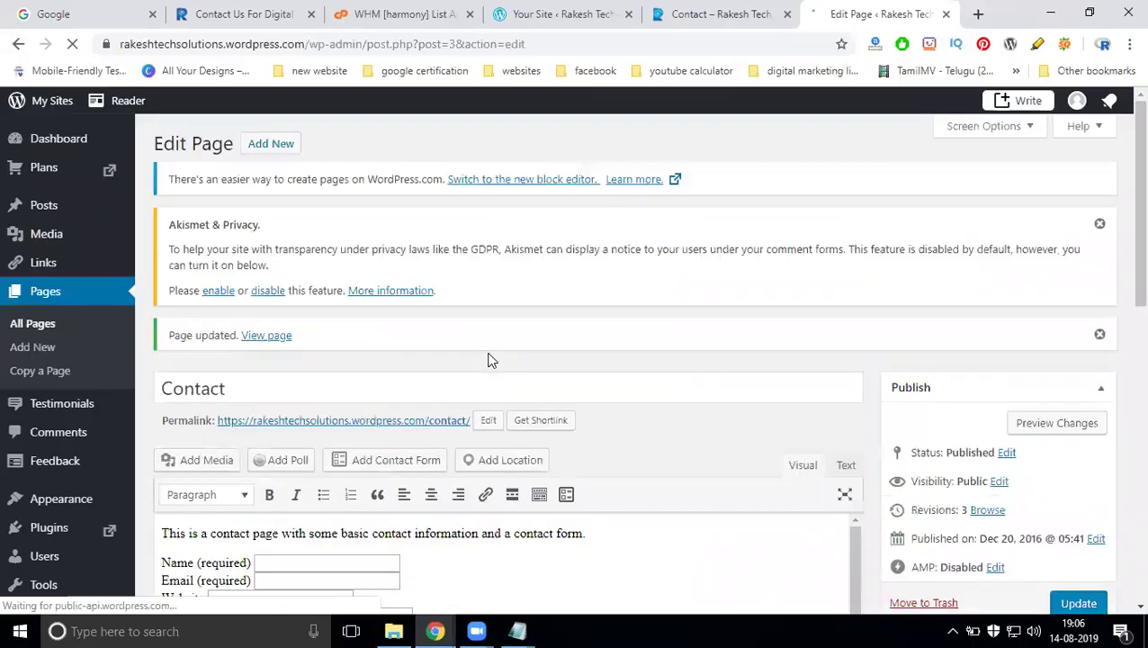
{"action": "scroll", "coordinate": [714, 435], "scroll_direction": "down", "scroll_amount": 4}
{"action": "scroll", "coordinate": [629, 353], "scroll_direction": "down", "scroll_amount": 4}
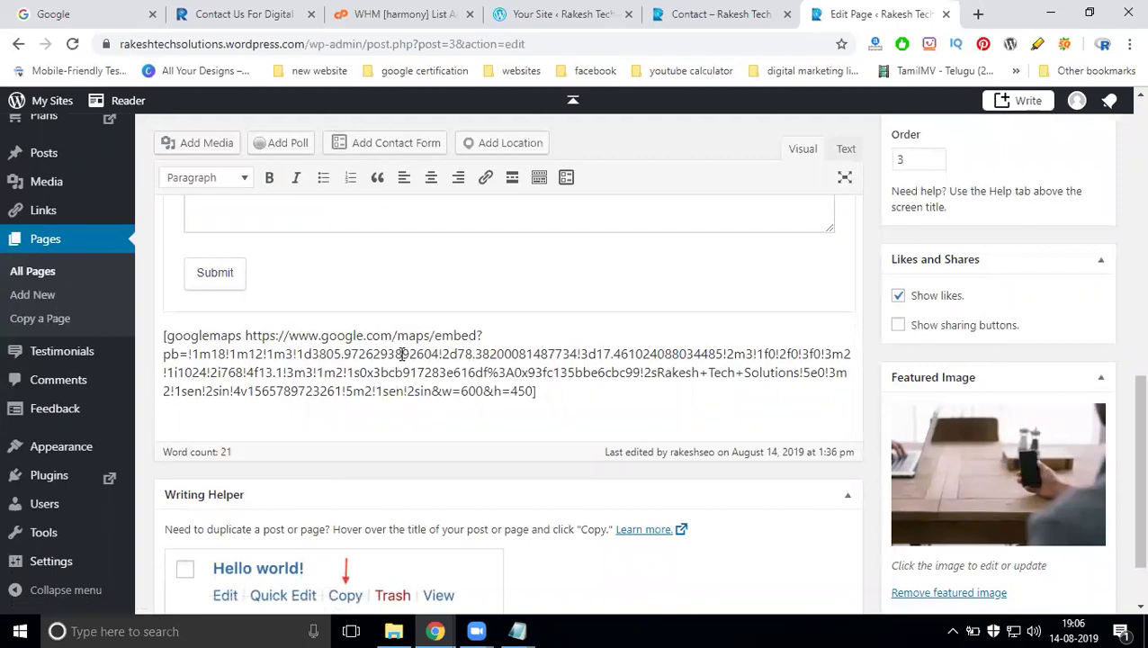
- Reload the published Contact page again and examine the embedded Rakesh Tech Solutions map
{"action": "left_click", "coordinate": [719, 13]}
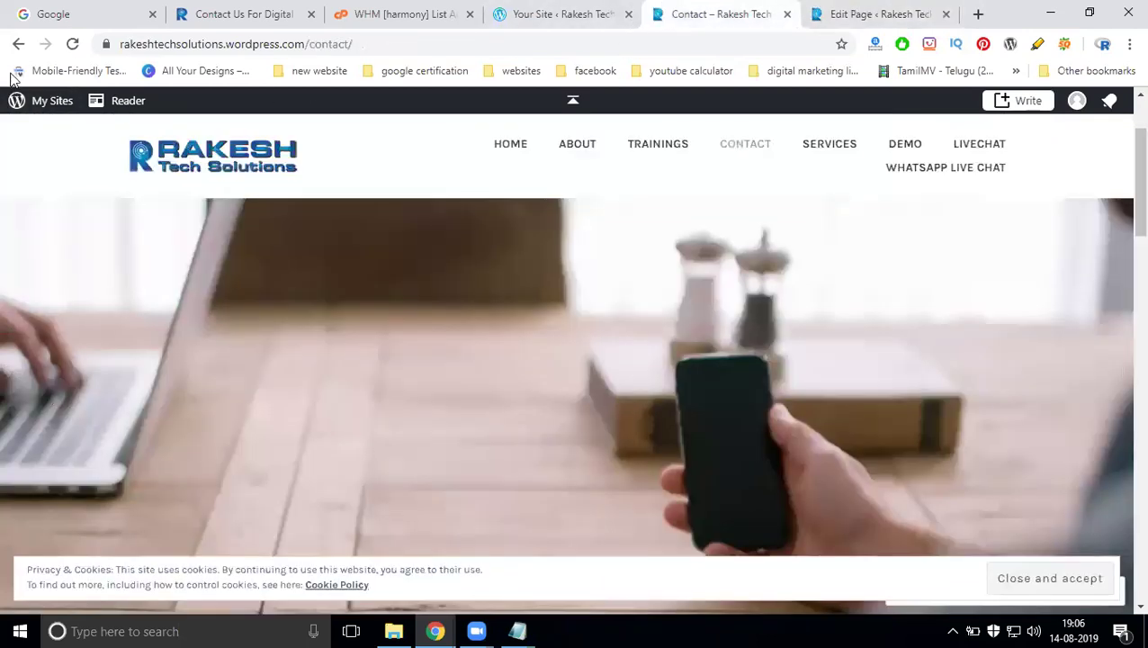
{"action": "left_click", "coordinate": [73, 44]}
{"action": "scroll", "coordinate": [266, 225], "scroll_direction": "down", "scroll_amount": 3}
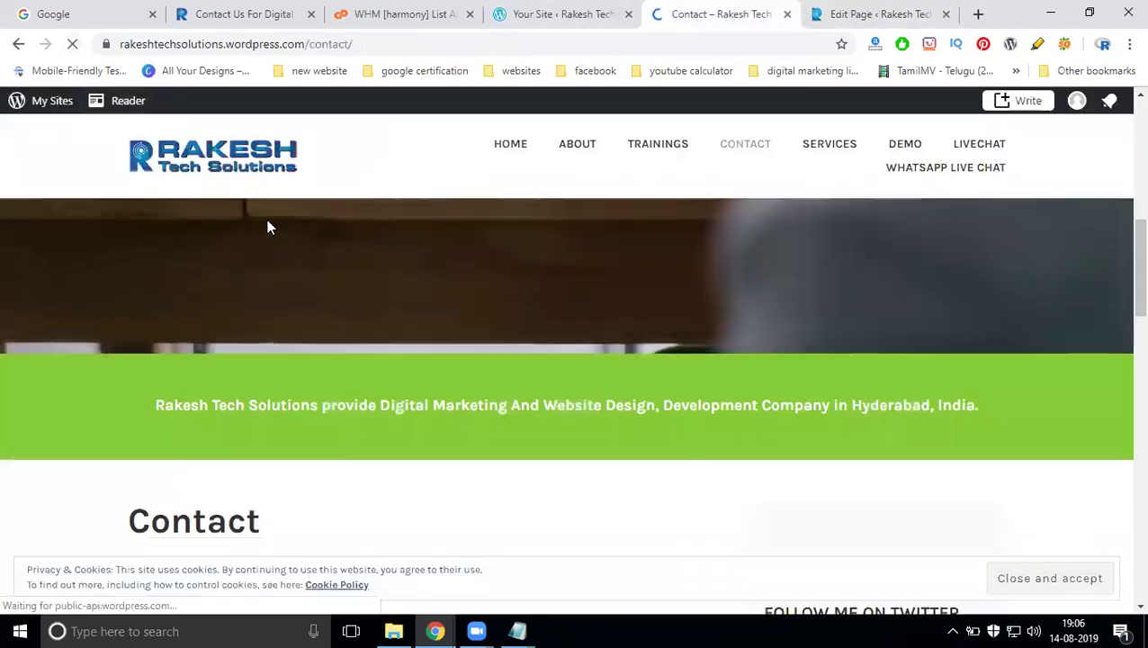
{"action": "scroll", "coordinate": [266, 228], "scroll_direction": "down", "scroll_amount": 12}
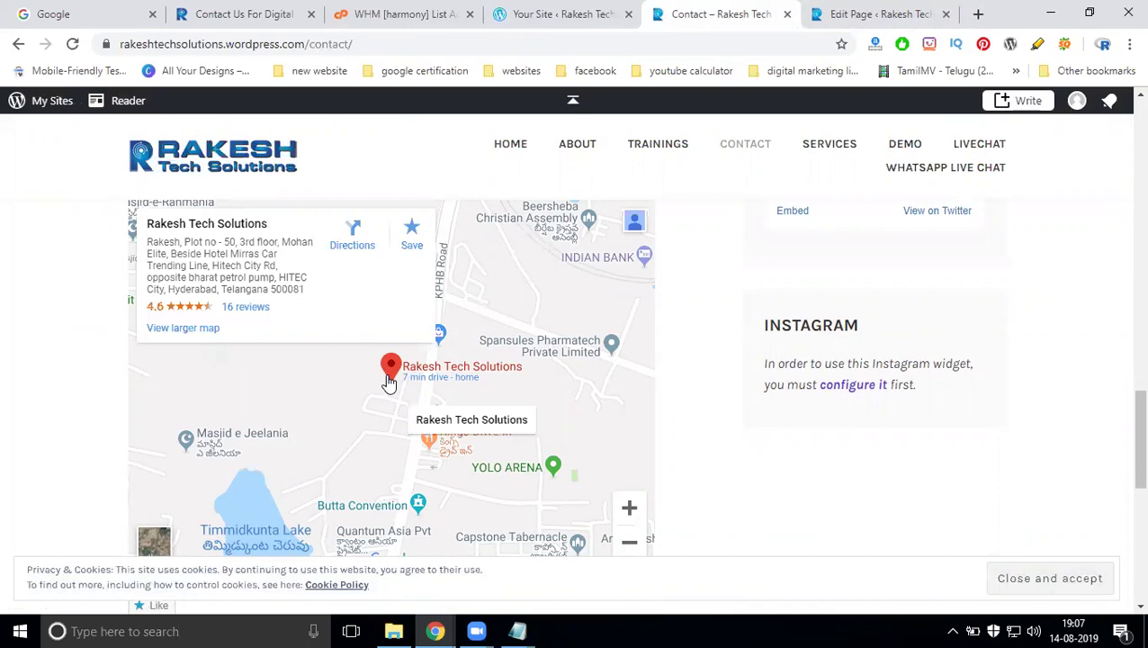
- Return to the Contact page's editor and view its googlemaps shortcode in text mode
{"action": "left_click", "coordinate": [833, 14]}
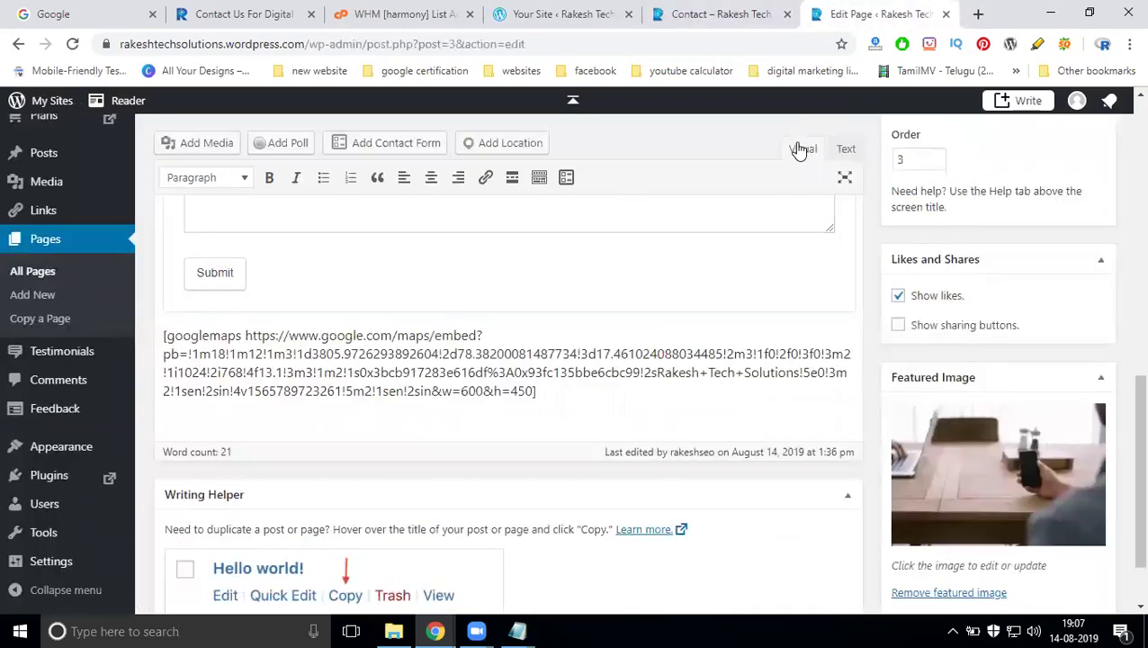
{"action": "left_click", "coordinate": [850, 149]}
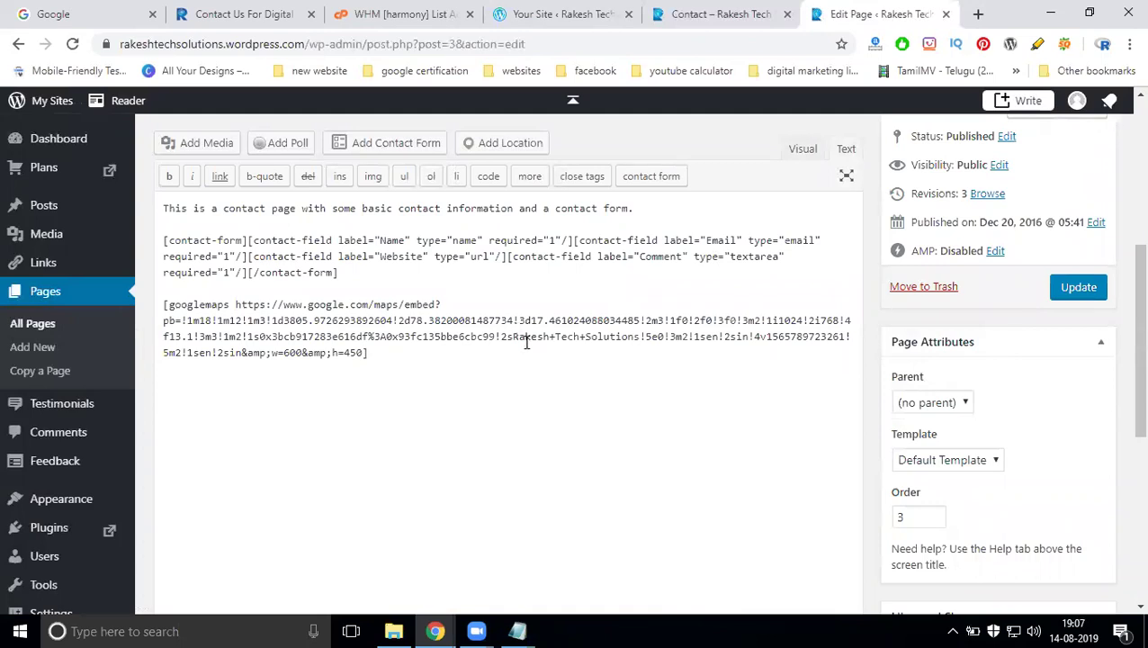
{"action": "scroll", "coordinate": [526, 340], "scroll_direction": "up", "scroll_amount": 1}
- Switch the WordPress.com dashboard to the children rhymes site and visit that site
{"action": "left_click", "coordinate": [567, 13]}
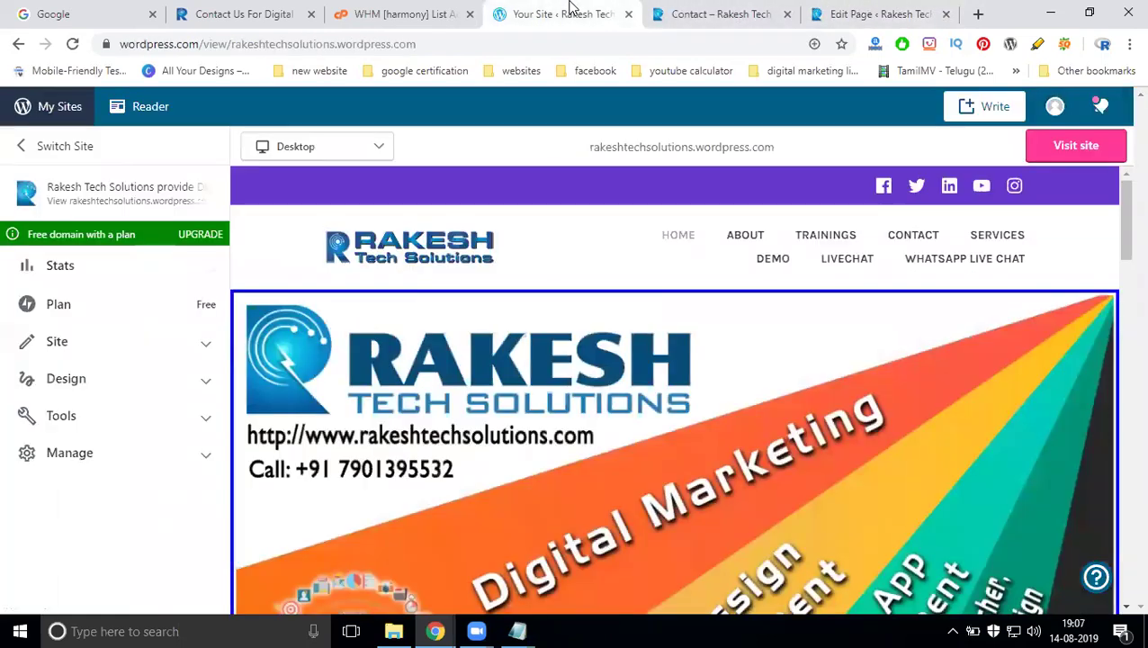
{"action": "left_click", "coordinate": [22, 145]}
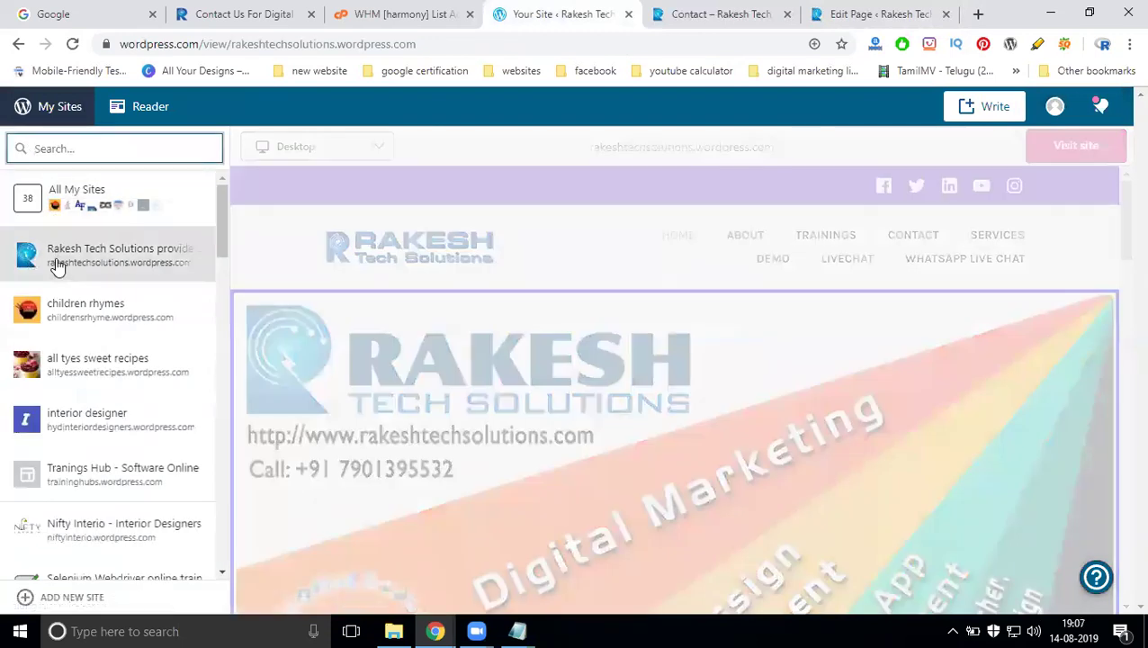
{"action": "left_click", "coordinate": [57, 315]}
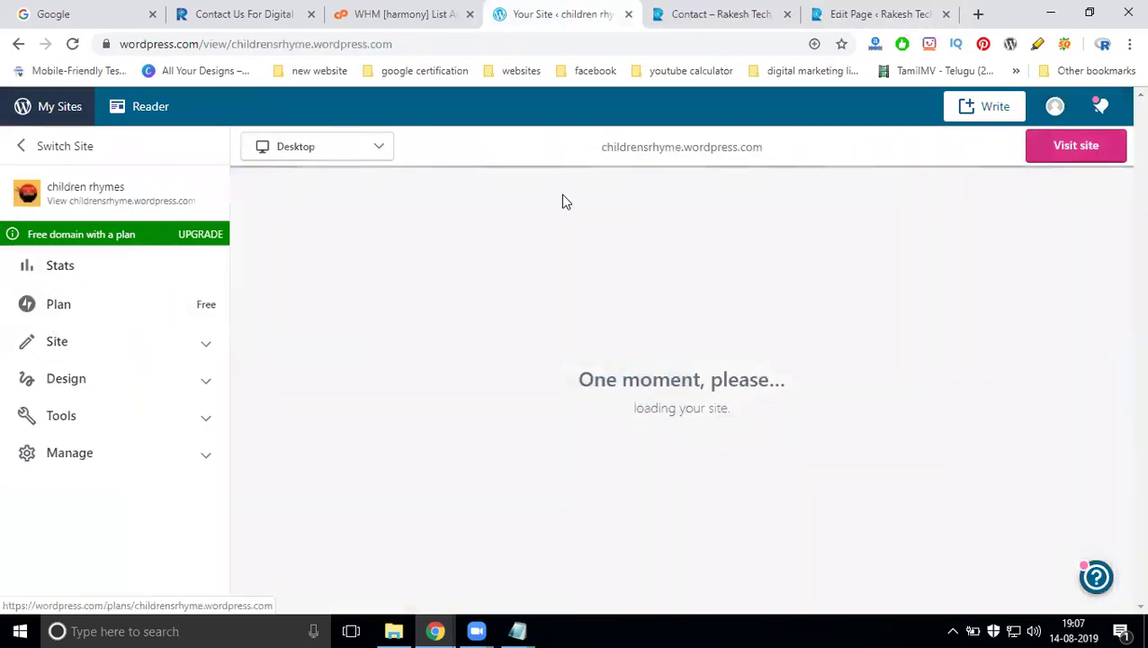
{"action": "left_click", "coordinate": [1067, 144]}
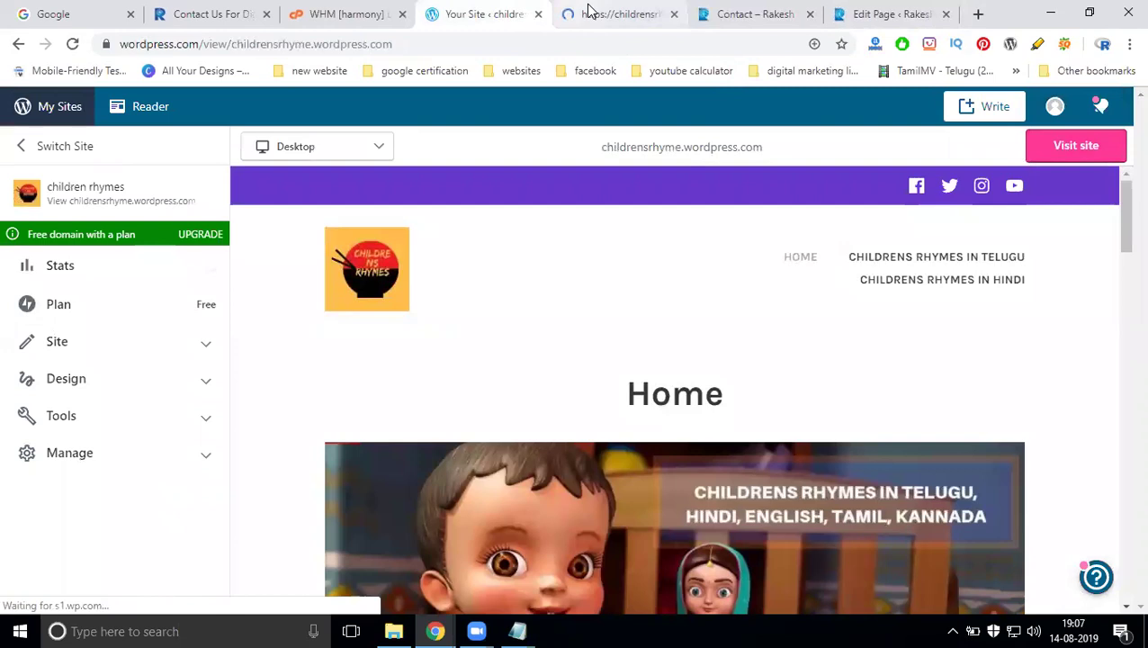
- Open the admin area of the children rhymes site by adding /wp-admin to its address
{"action": "left_click", "coordinate": [587, 13]}
{"action": "left_click", "coordinate": [476, 43]}
{"action": "left_click", "coordinate": [481, 43]}
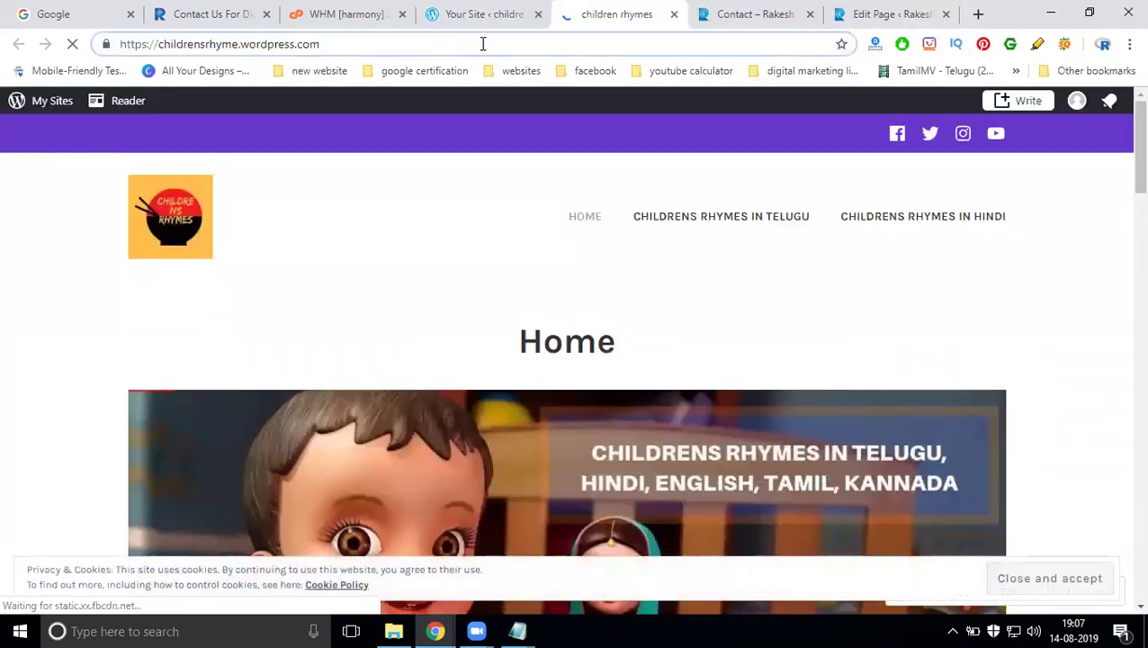
{"action": "type", "text": "/wp-admin"}
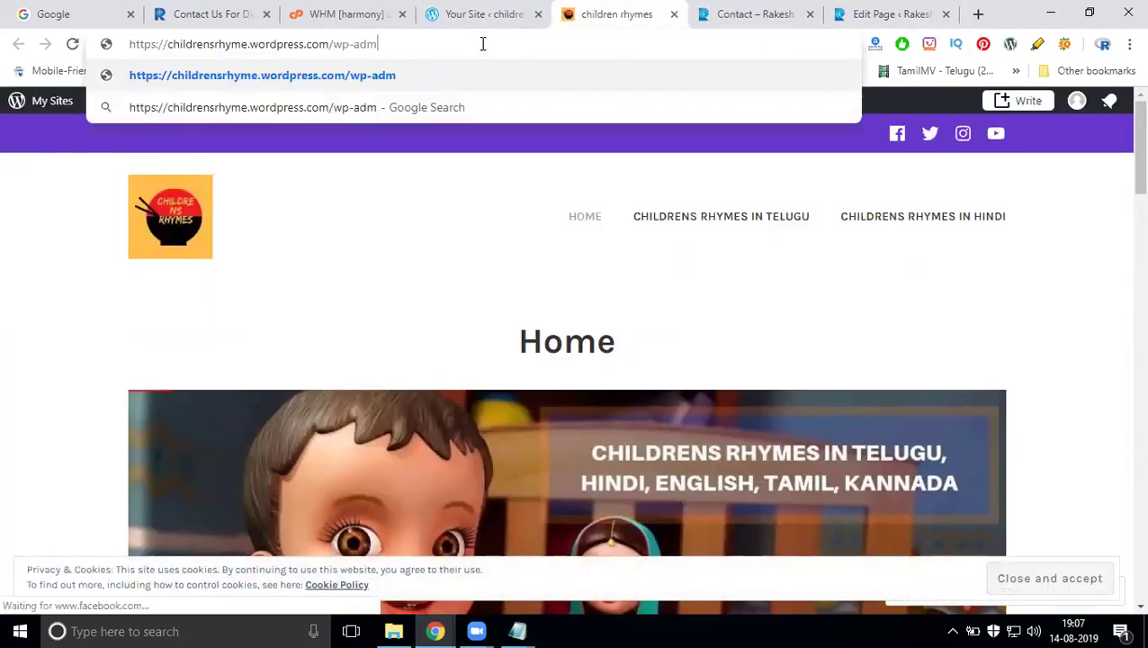
{"action": "key", "text": "Return"}
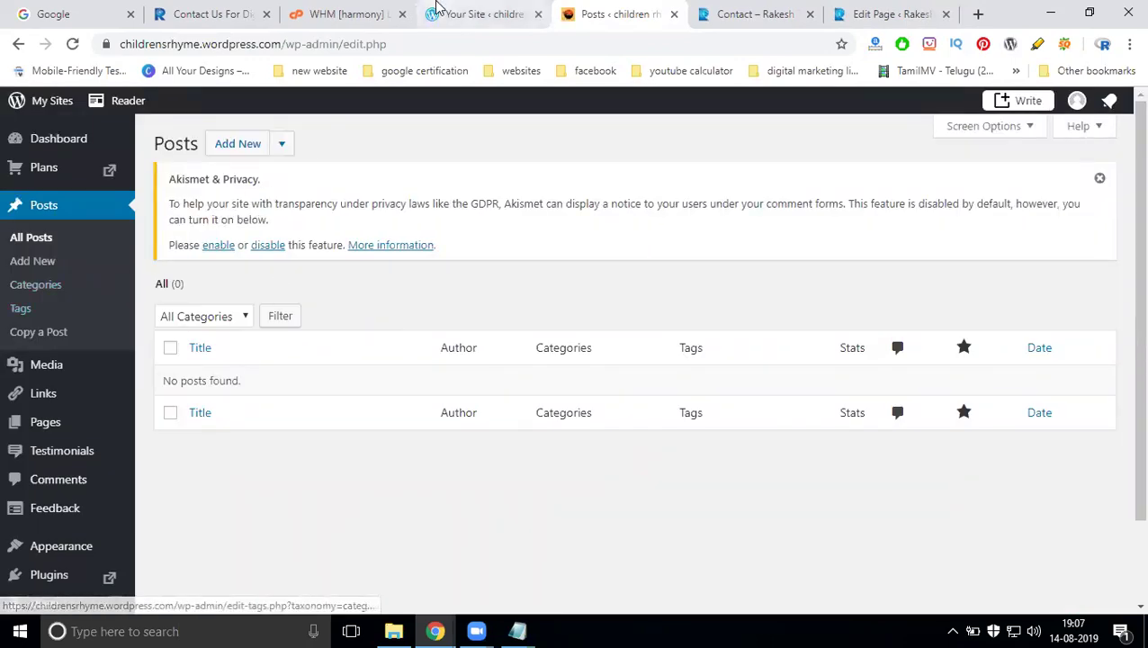
- List the children rhymes site's pages and open the Home page in the block editor
{"action": "left_click", "coordinate": [56, 432]}
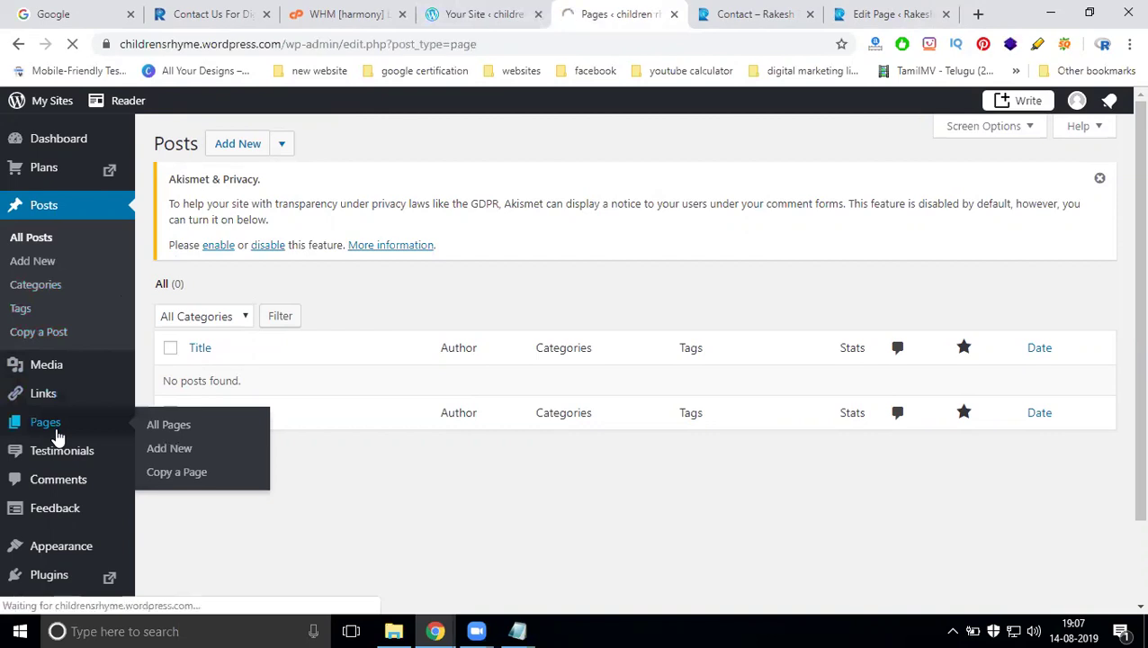
{"action": "scroll", "coordinate": [196, 417], "scroll_direction": "down", "scroll_amount": 1}
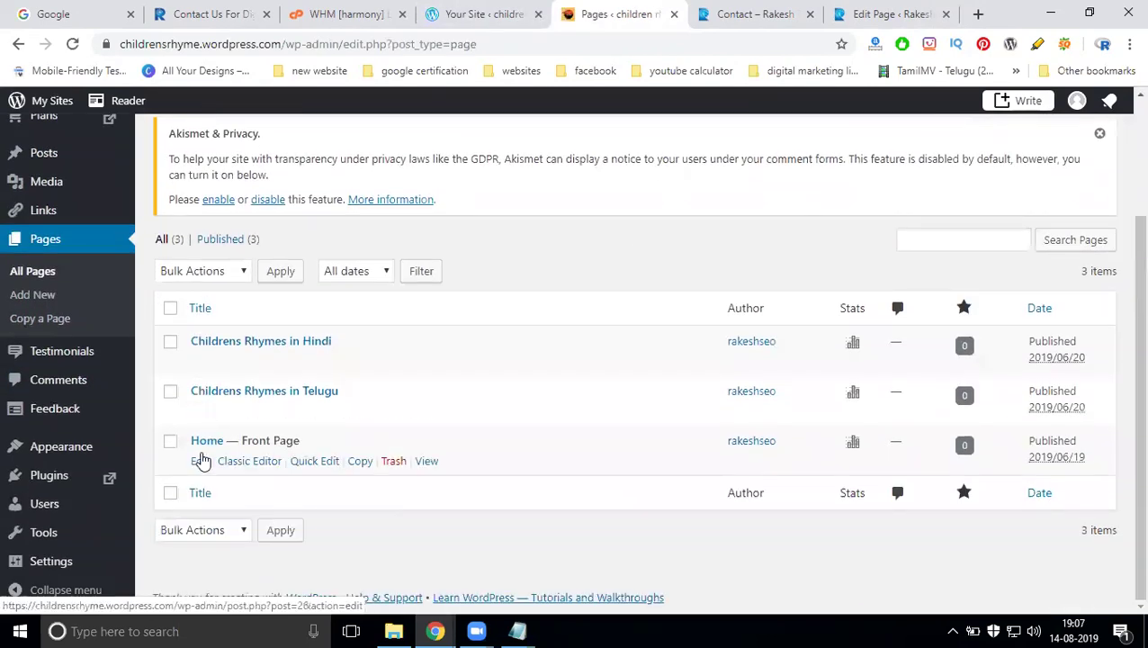
{"action": "left_click", "coordinate": [200, 462]}
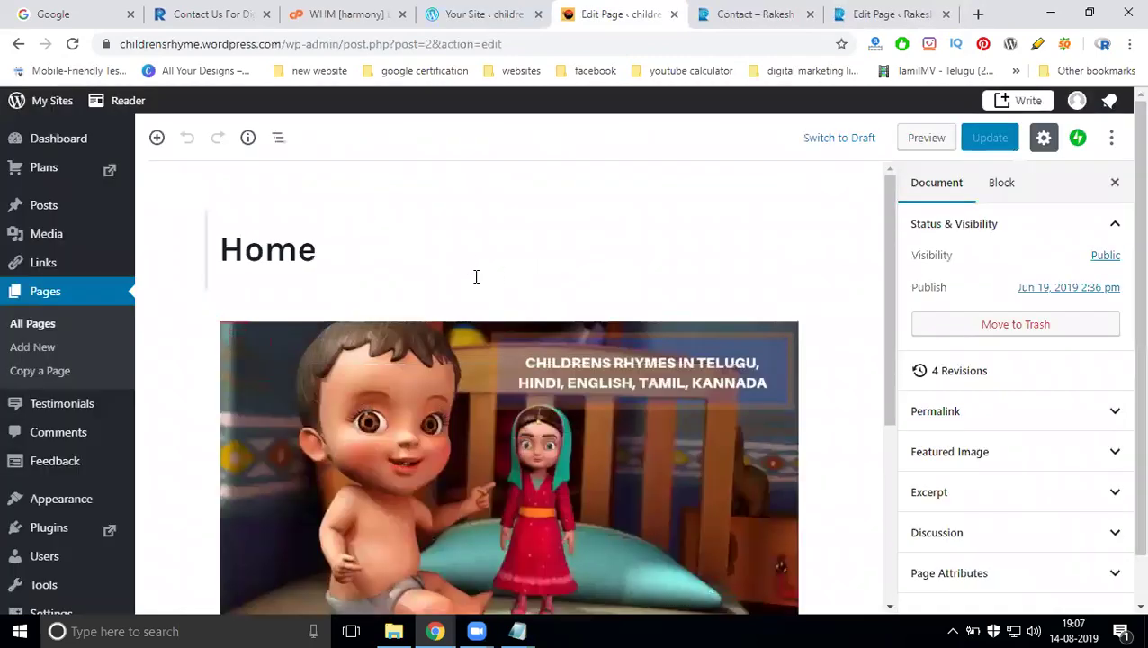
- Add a Code block from the Formatting blocks at the end of the Home page and paste the Google Maps iframe code into it
{"action": "scroll", "coordinate": [474, 277], "scroll_direction": "down", "scroll_amount": 4}
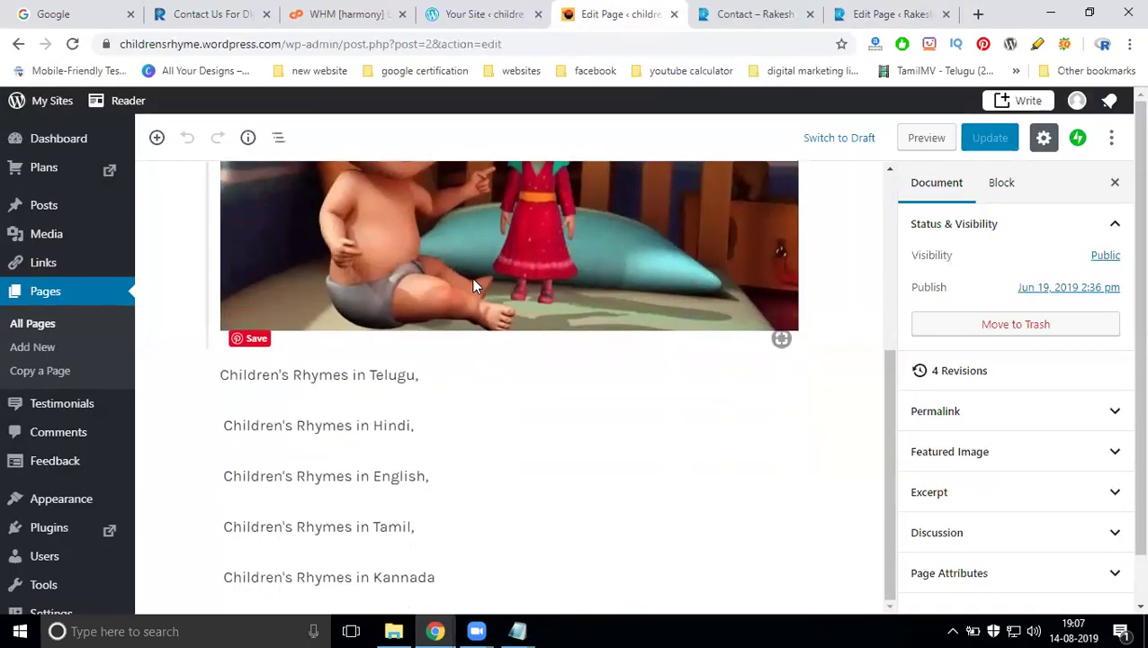
{"action": "left_click", "coordinate": [157, 137]}
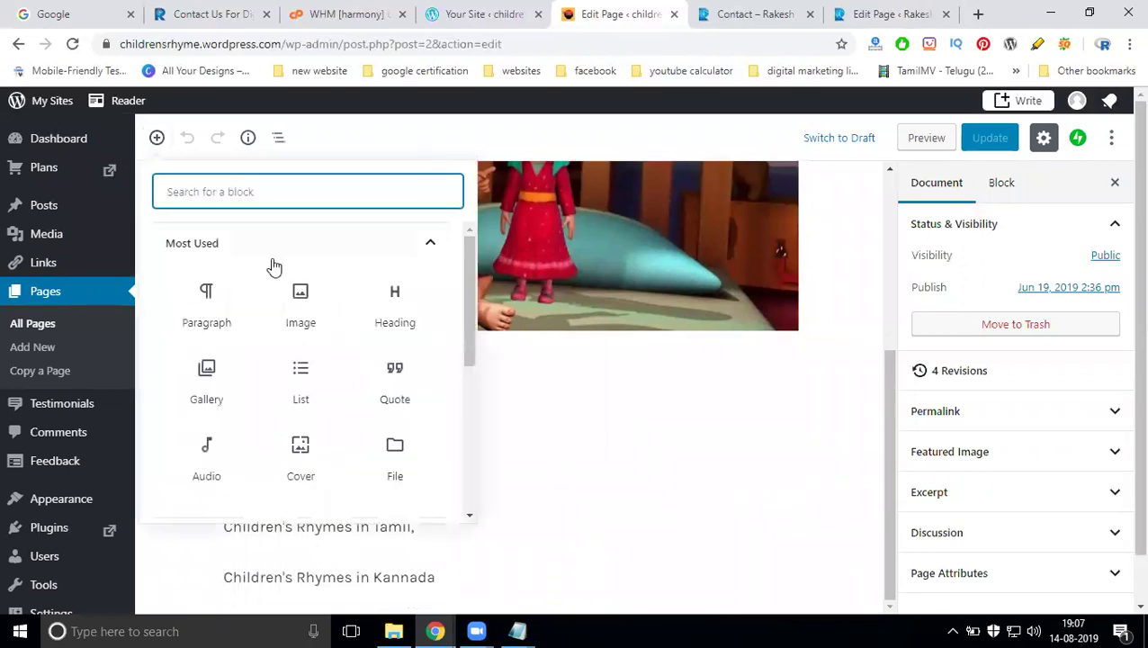
{"action": "scroll", "coordinate": [291, 303], "scroll_direction": "down", "scroll_amount": 3}
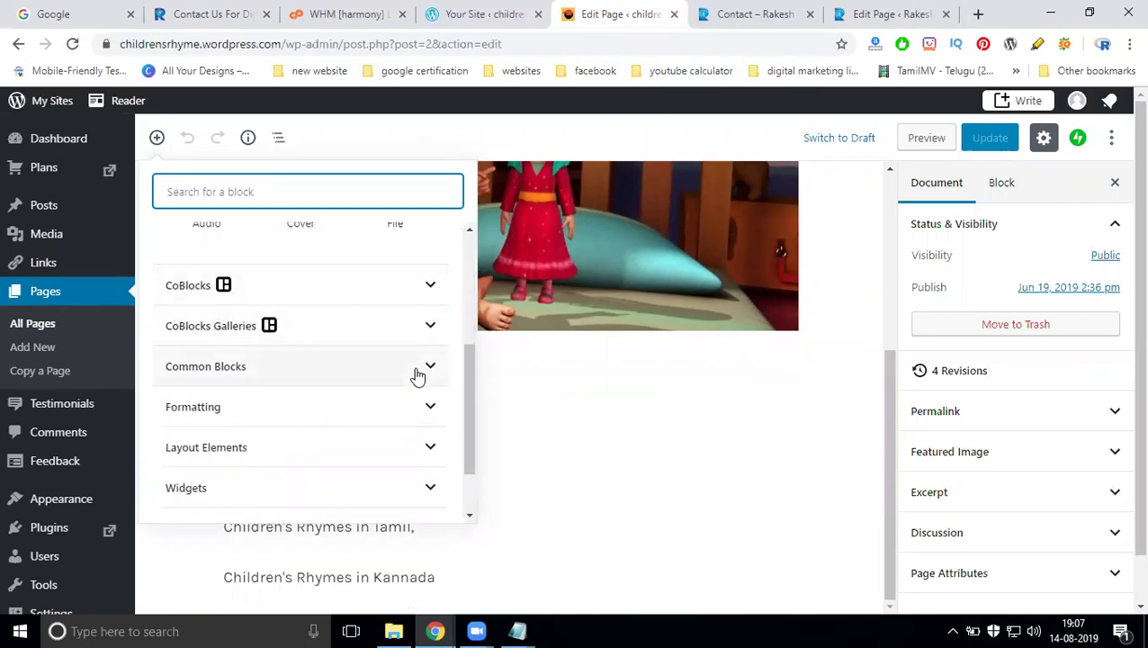
{"action": "left_click", "coordinate": [427, 369]}
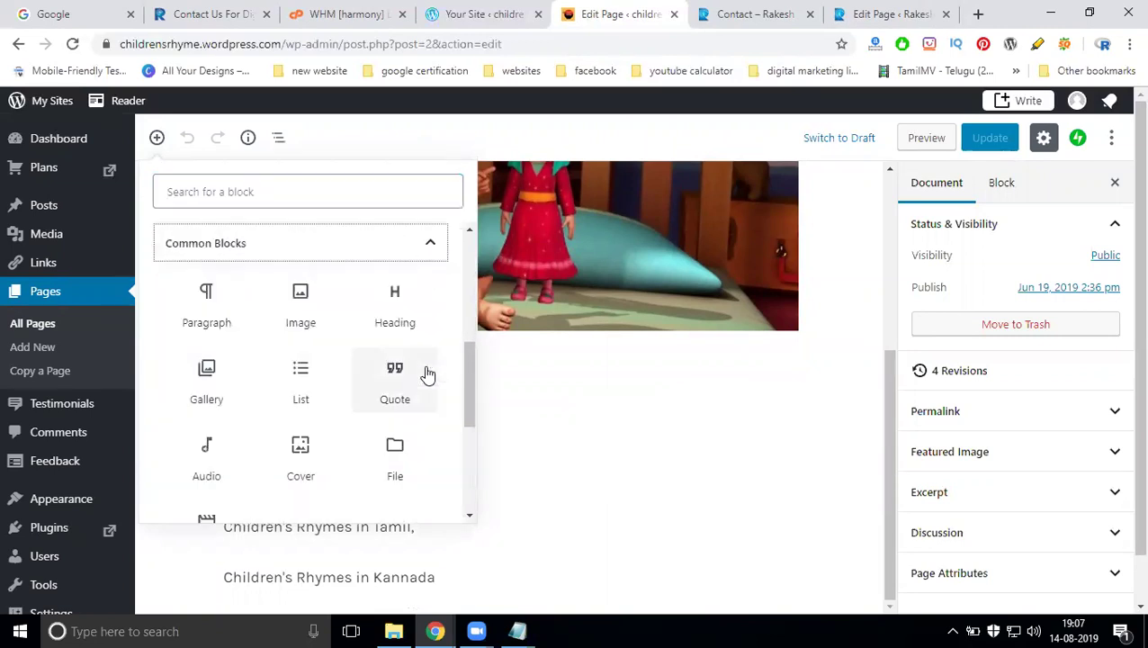
{"action": "left_click", "coordinate": [428, 256]}
{"action": "left_click", "coordinate": [429, 345]}
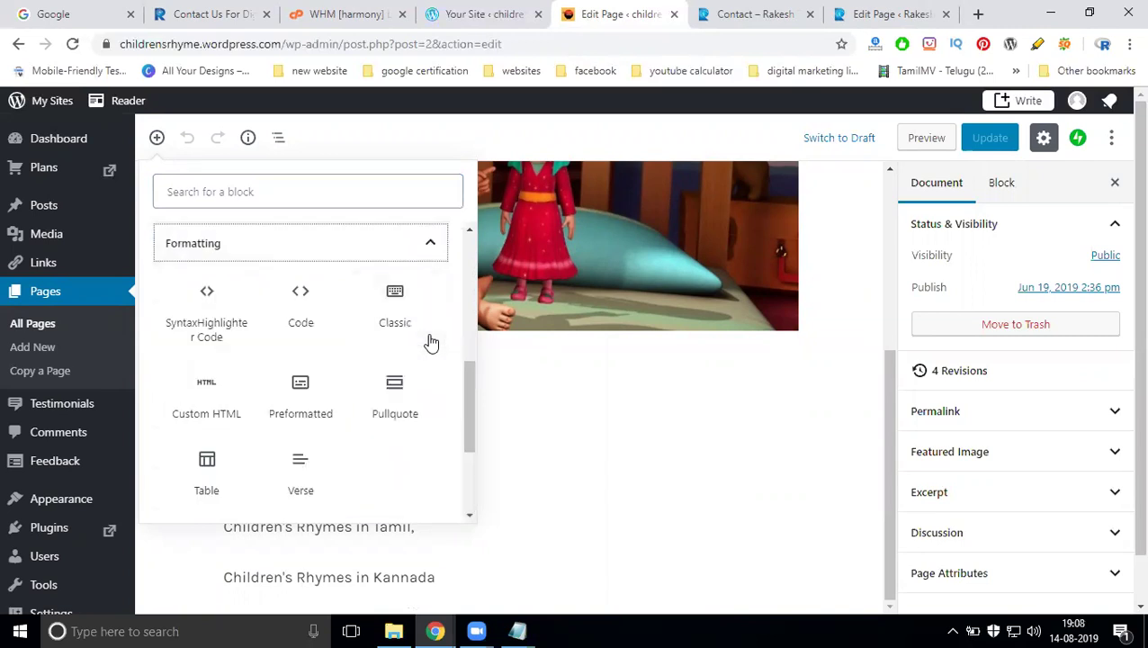
{"action": "left_click", "coordinate": [300, 311]}
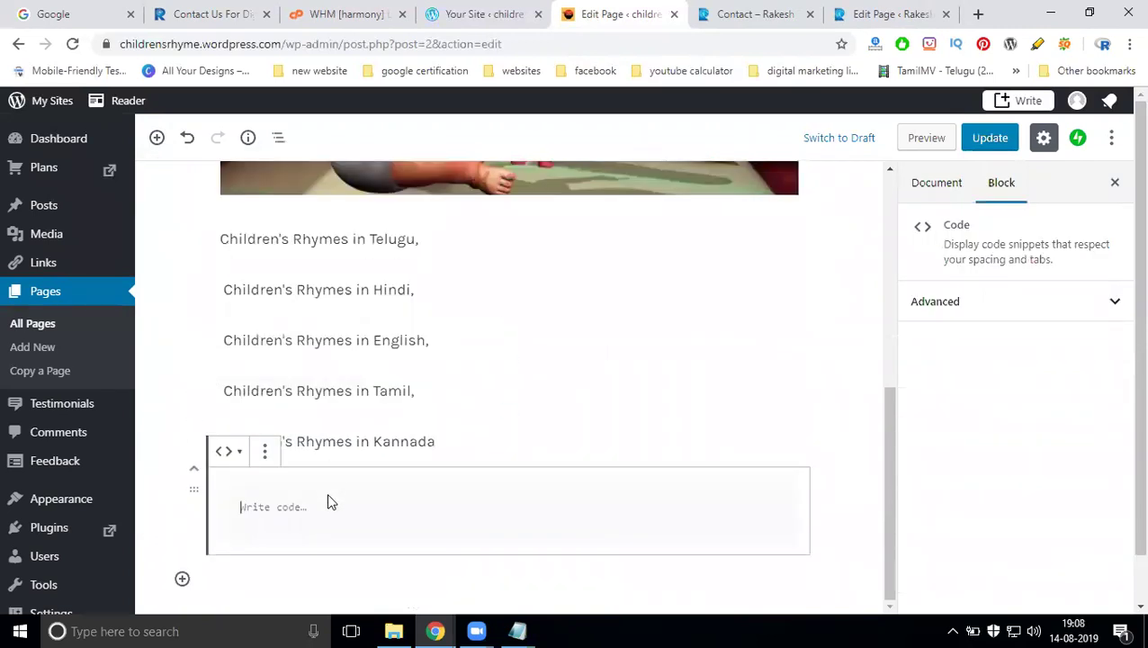
{"action": "key", "text": "ctrl+v"}
- Transform the Code block holding the iframe code into a Preformatted block and view the rendered map
{"action": "left_click", "coordinate": [228, 451]}
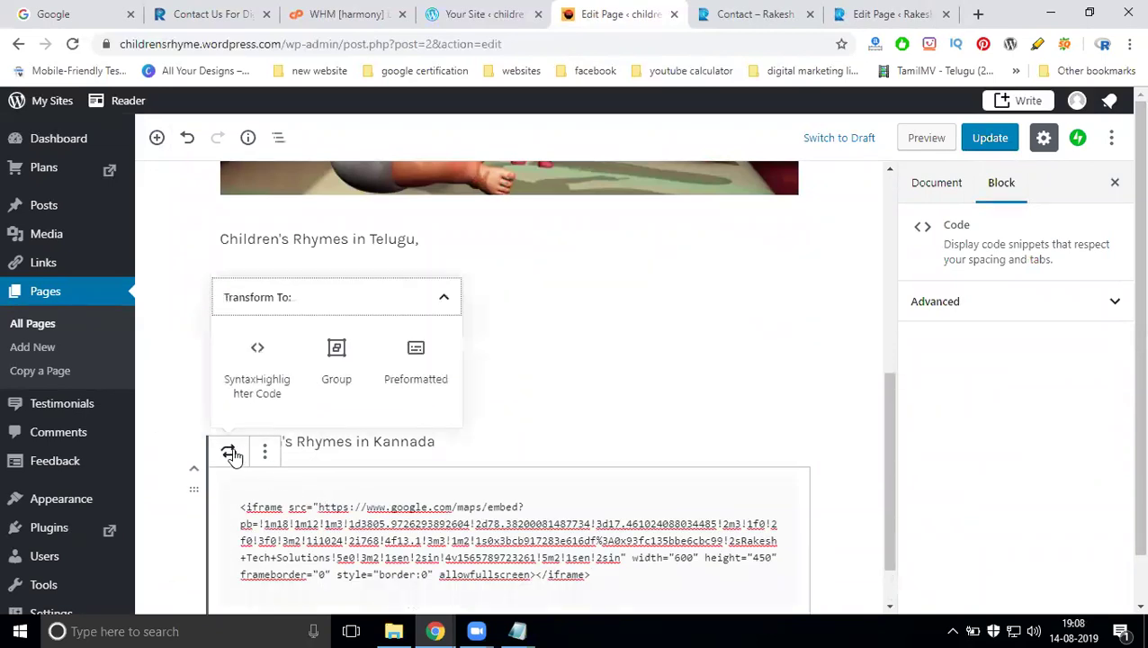
{"action": "left_click", "coordinate": [409, 371]}
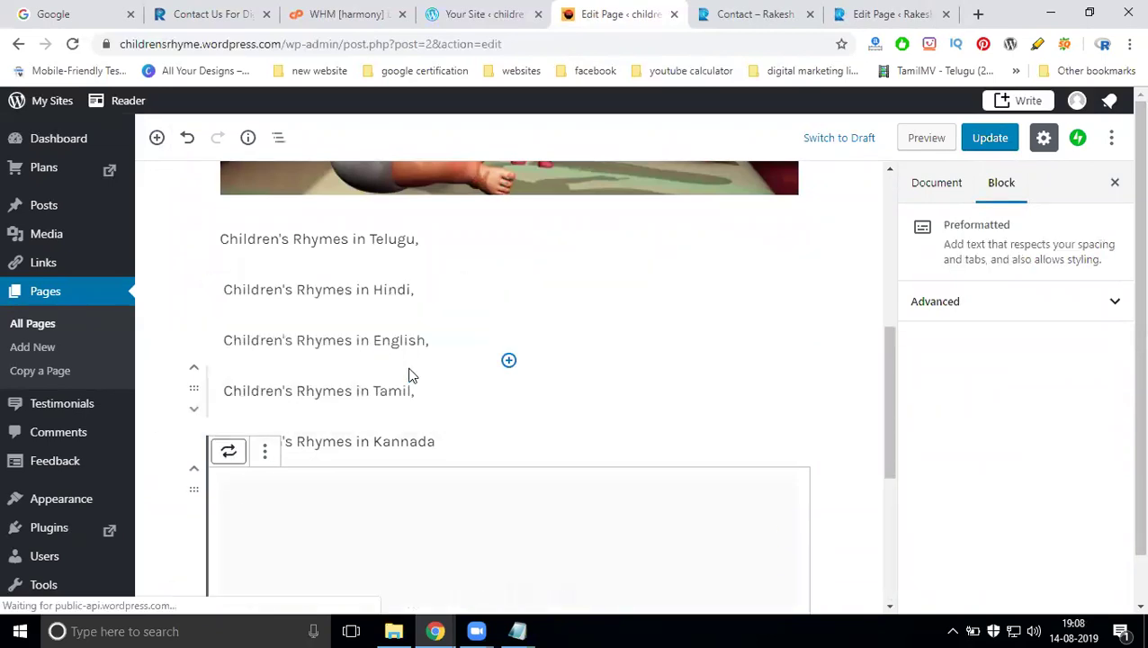
{"action": "scroll", "coordinate": [761, 375], "scroll_direction": "down", "scroll_amount": 3}
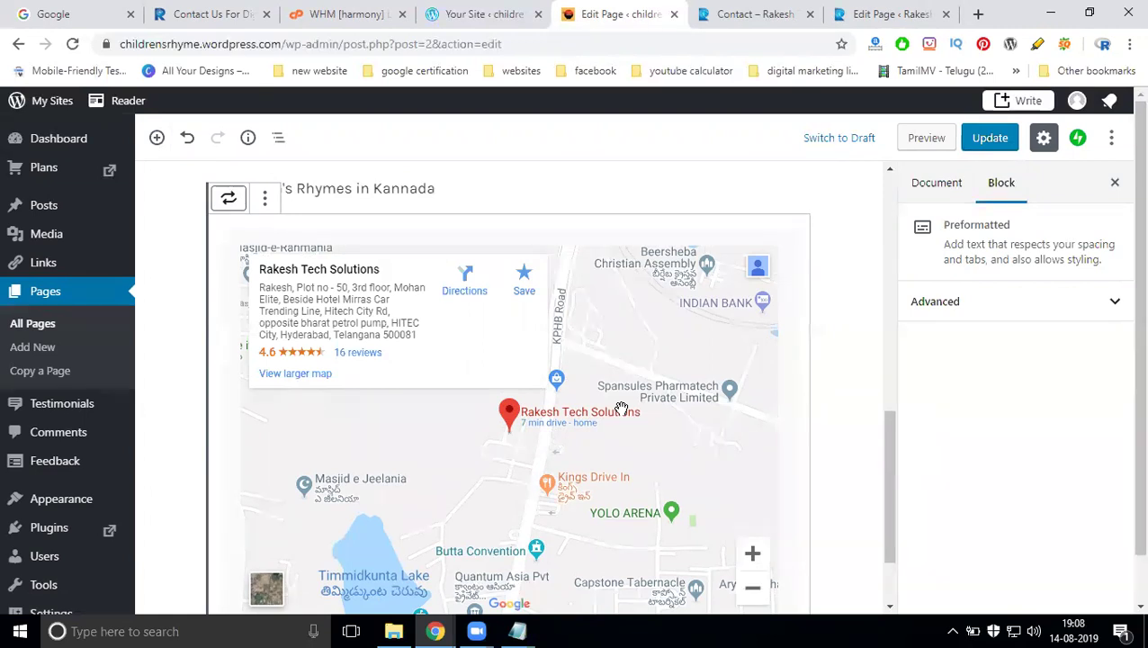
- Compare the Contact page's text-mode editor with the Code block offered among the Home page's most used blocks
{"action": "left_click", "coordinate": [889, 14]}
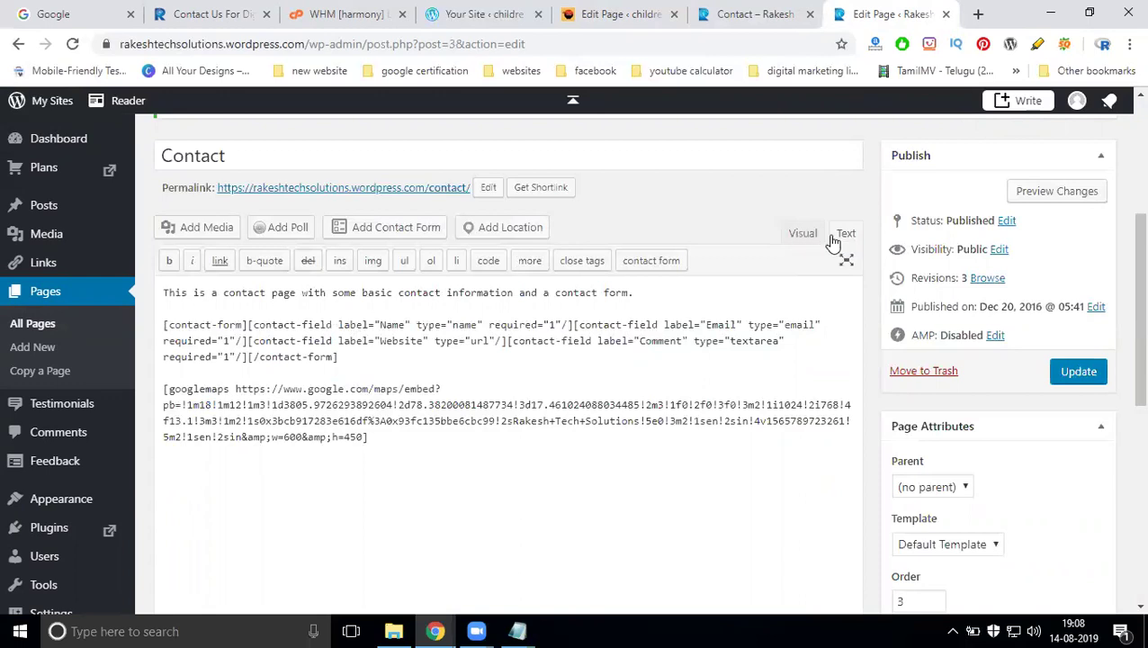
{"action": "left_click", "coordinate": [621, 15]}
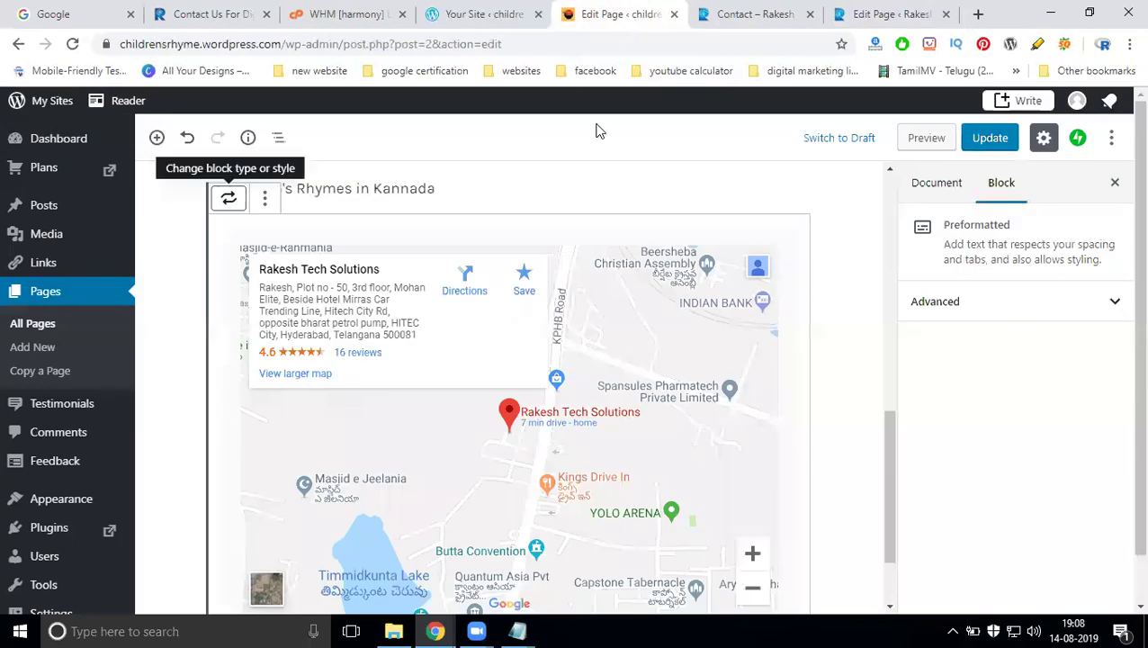
{"action": "scroll", "coordinate": [330, 199], "scroll_direction": "up", "scroll_amount": 2}
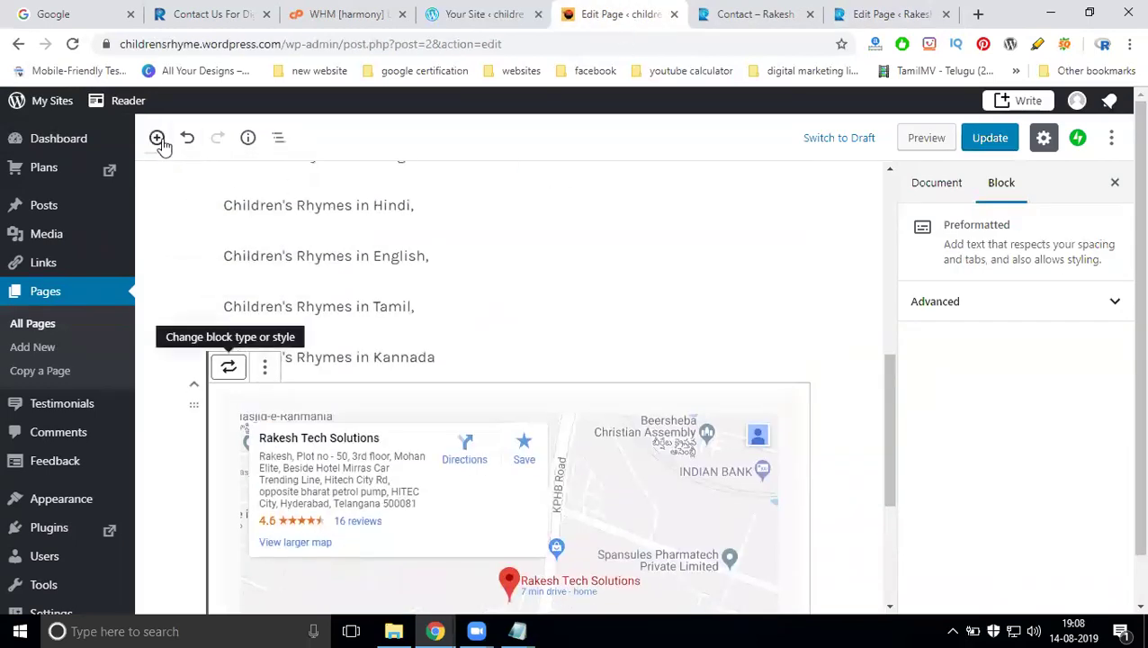
{"action": "left_click", "coordinate": [159, 139]}
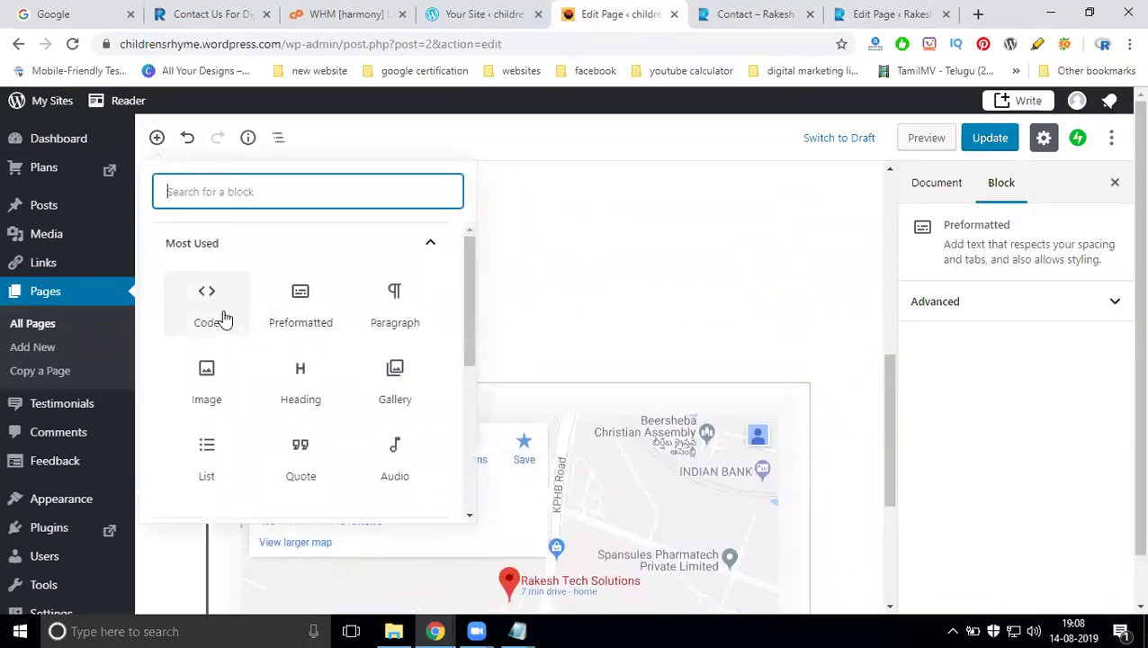
{"action": "left_click", "coordinate": [546, 356]}
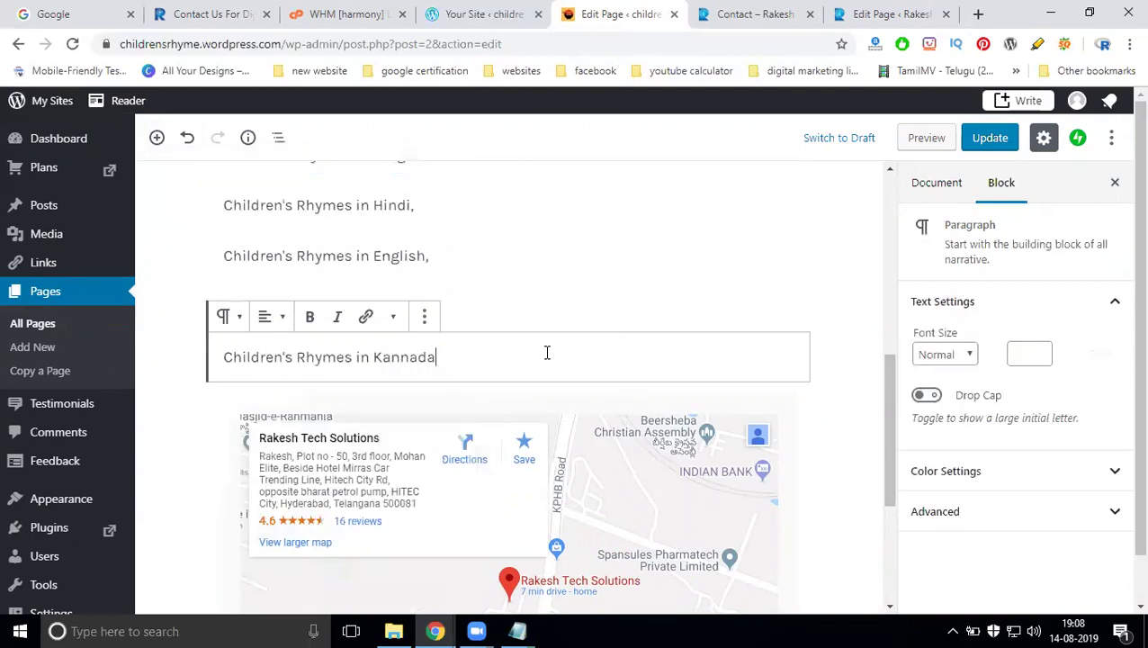